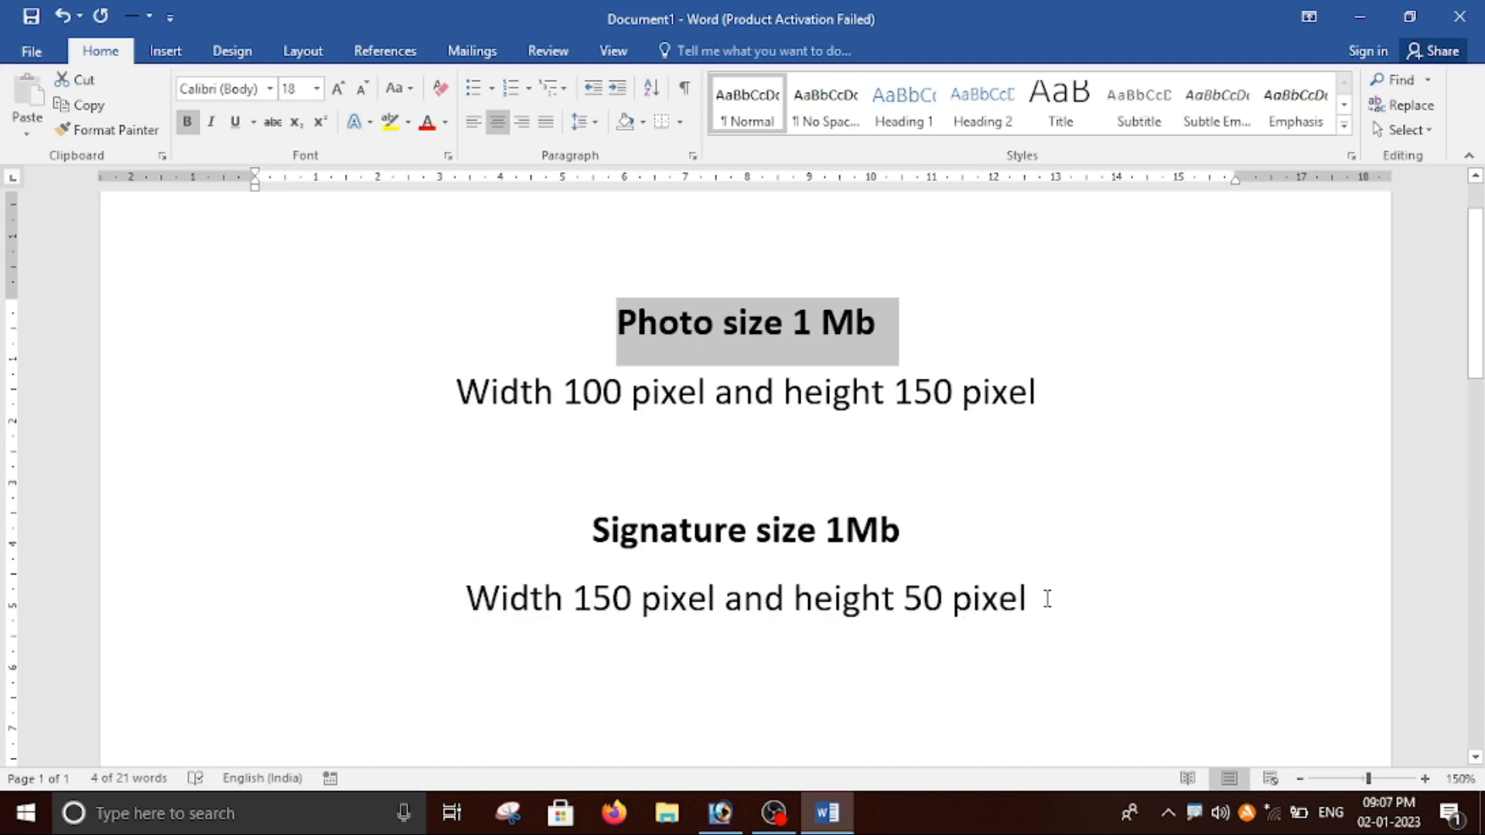
Review the required photo and signature dimensions in the Word document.
left_click_drag(1047, 600, 288, 312)
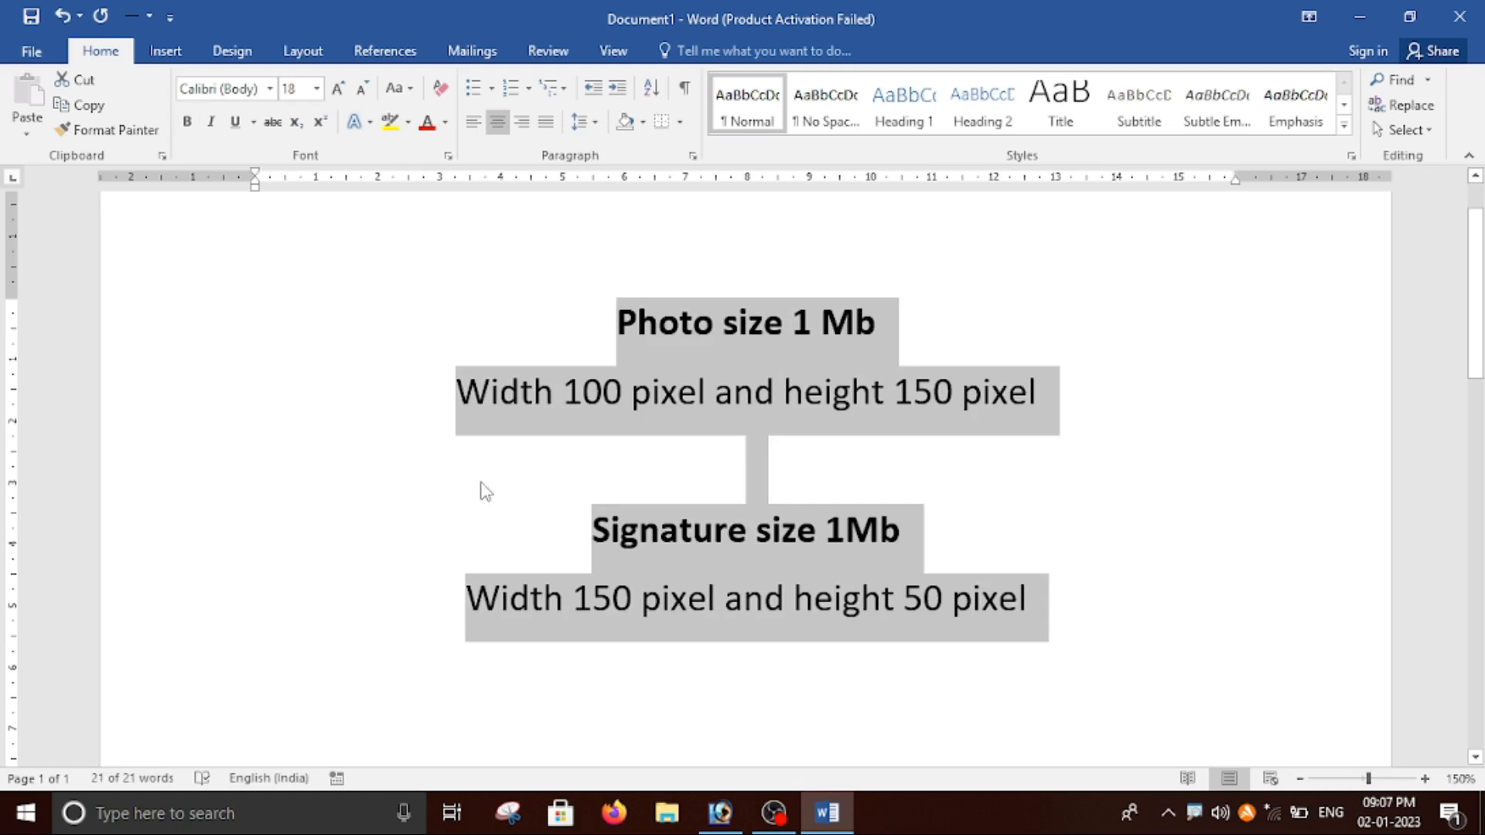
left_click(1144, 484)
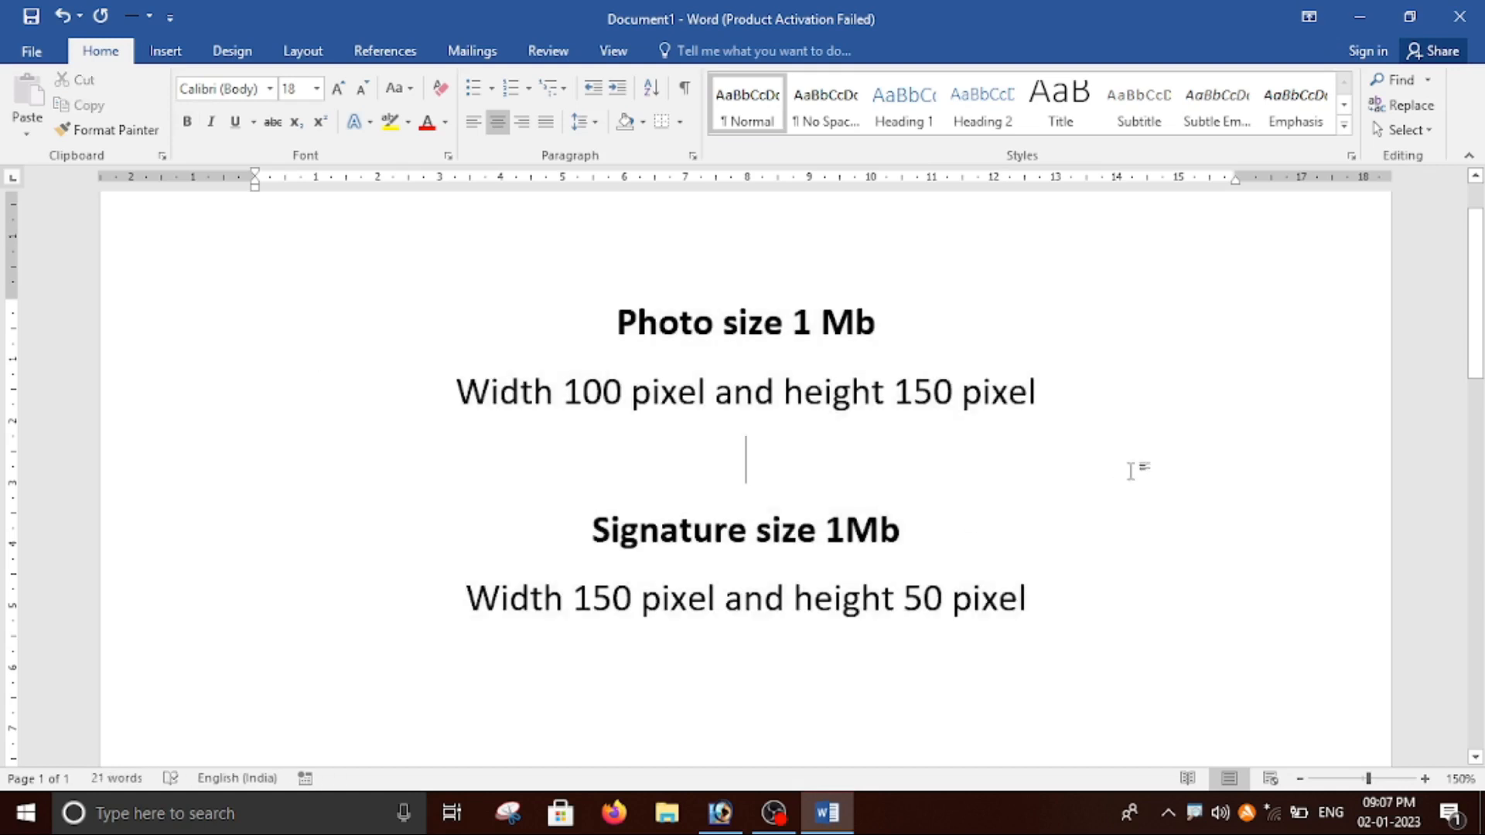
left_click(1359, 16)
Switch to Adobe Photoshop and open the image 02 from the Desktop, moving its window clear of the tools.
left_click(720, 812)
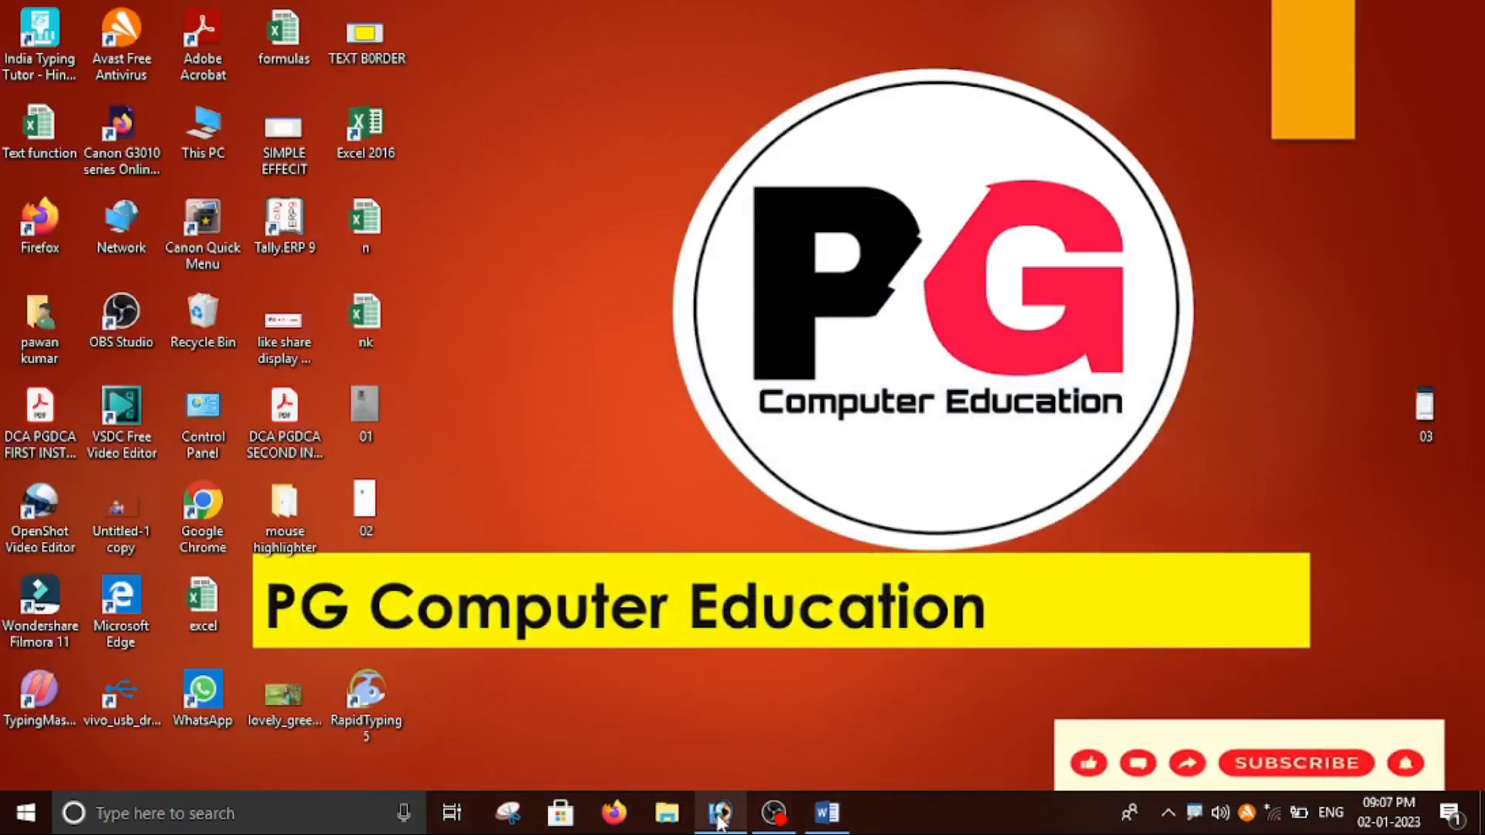
left_click(17, 36)
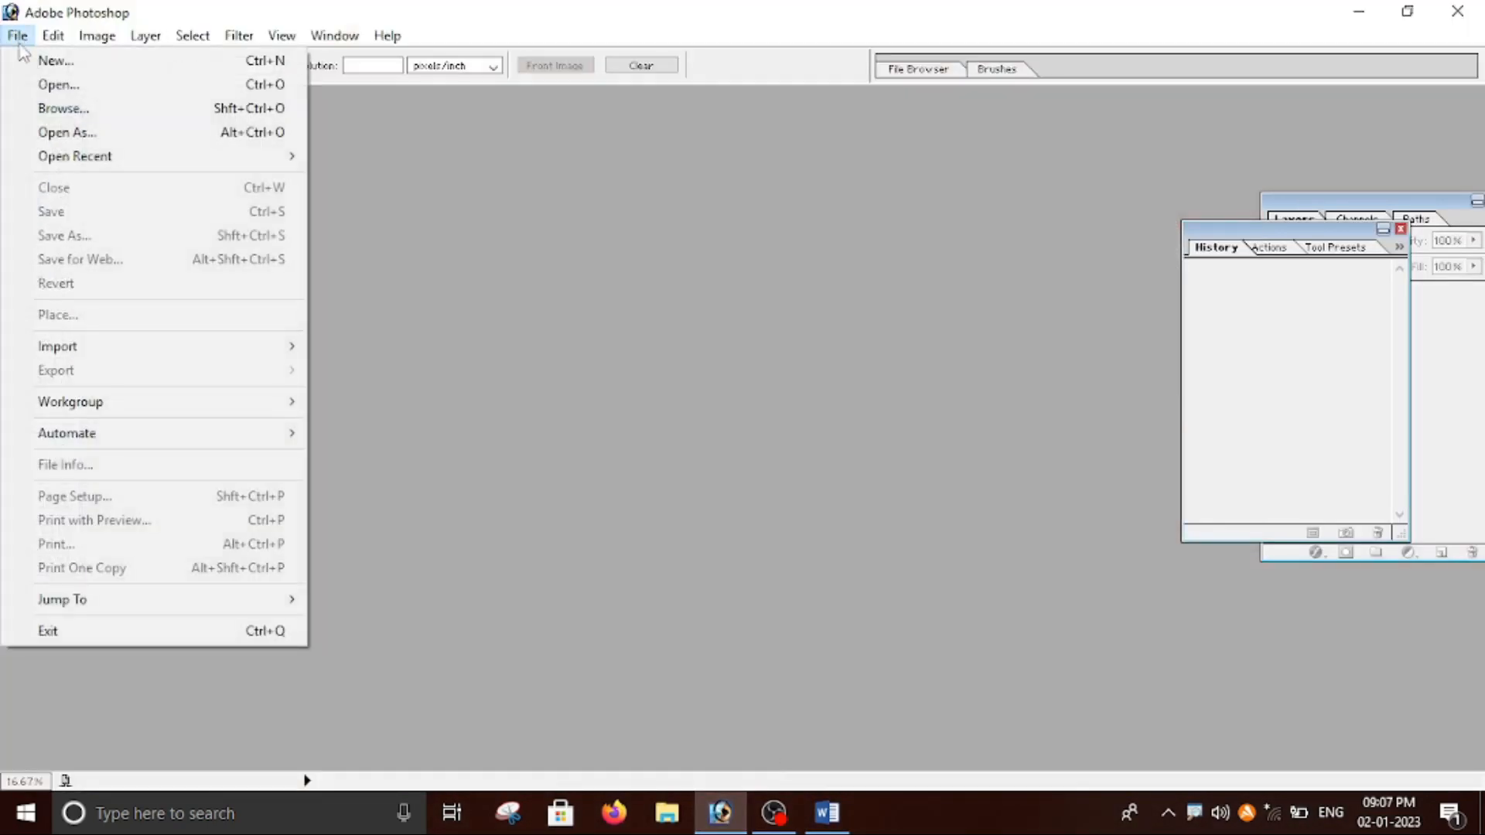
left_click(58, 85)
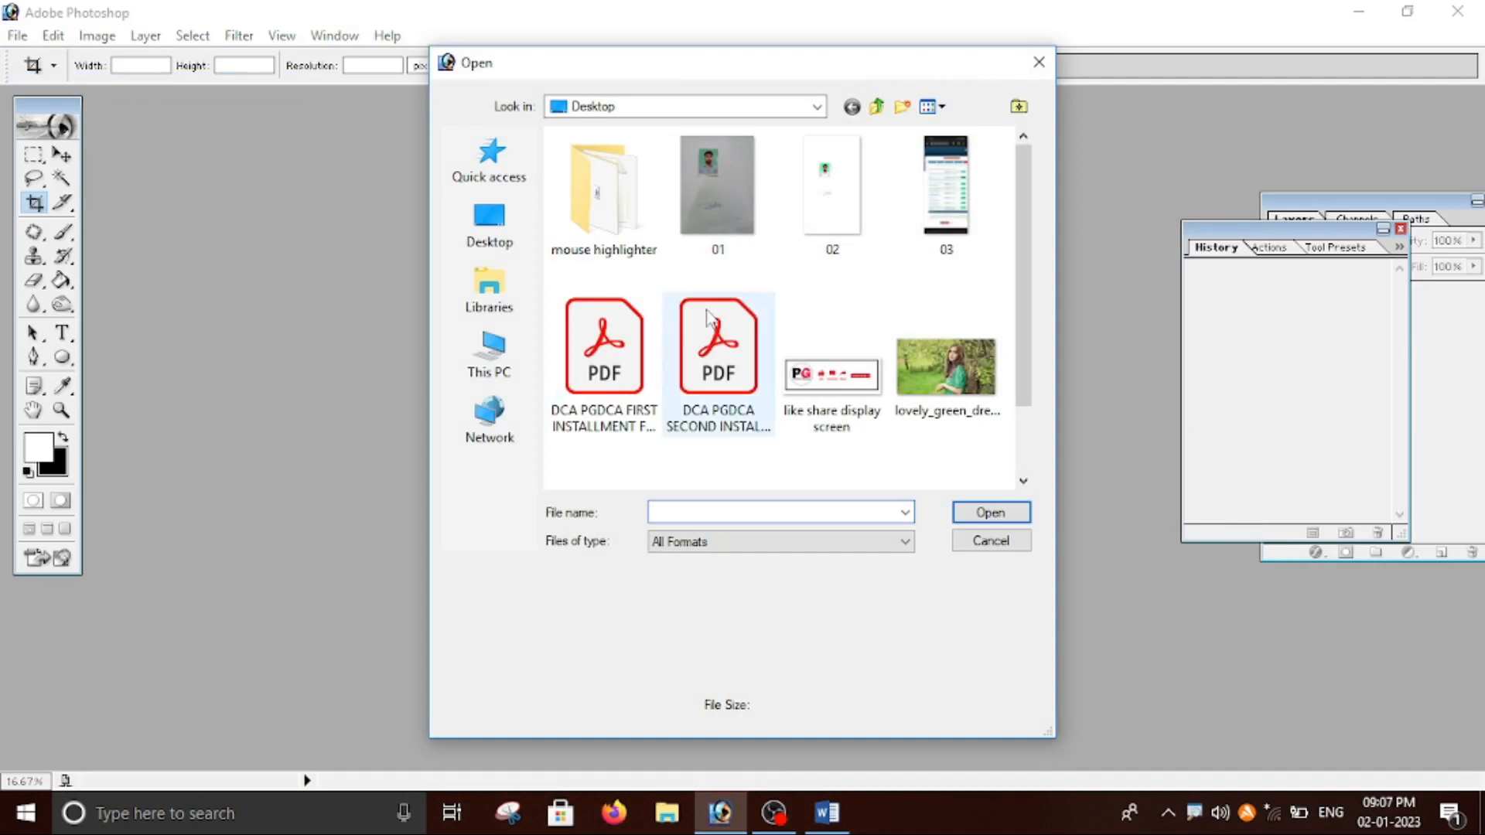
left_click(828, 197)
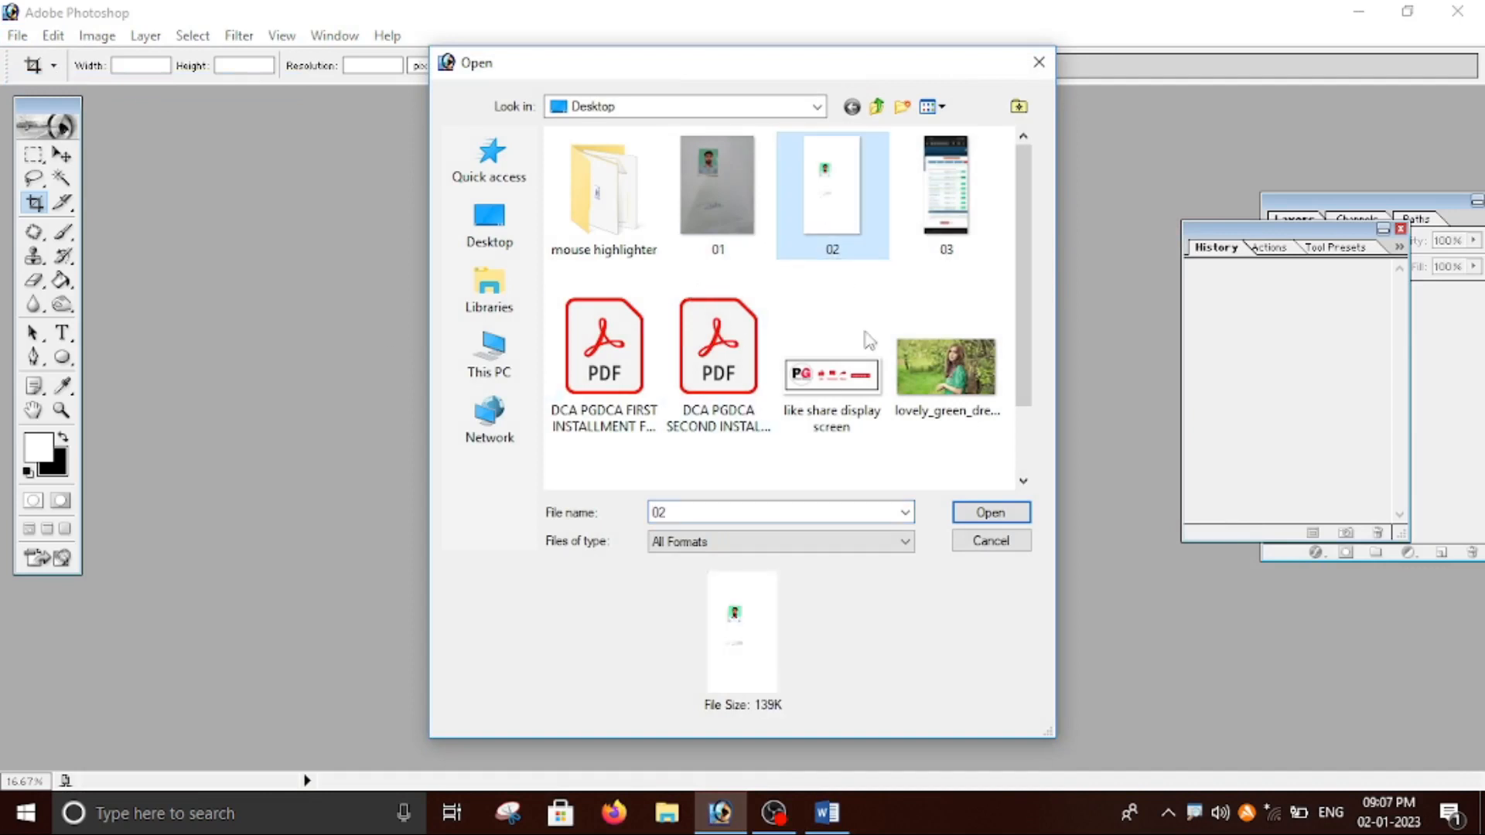
left_click(973, 513)
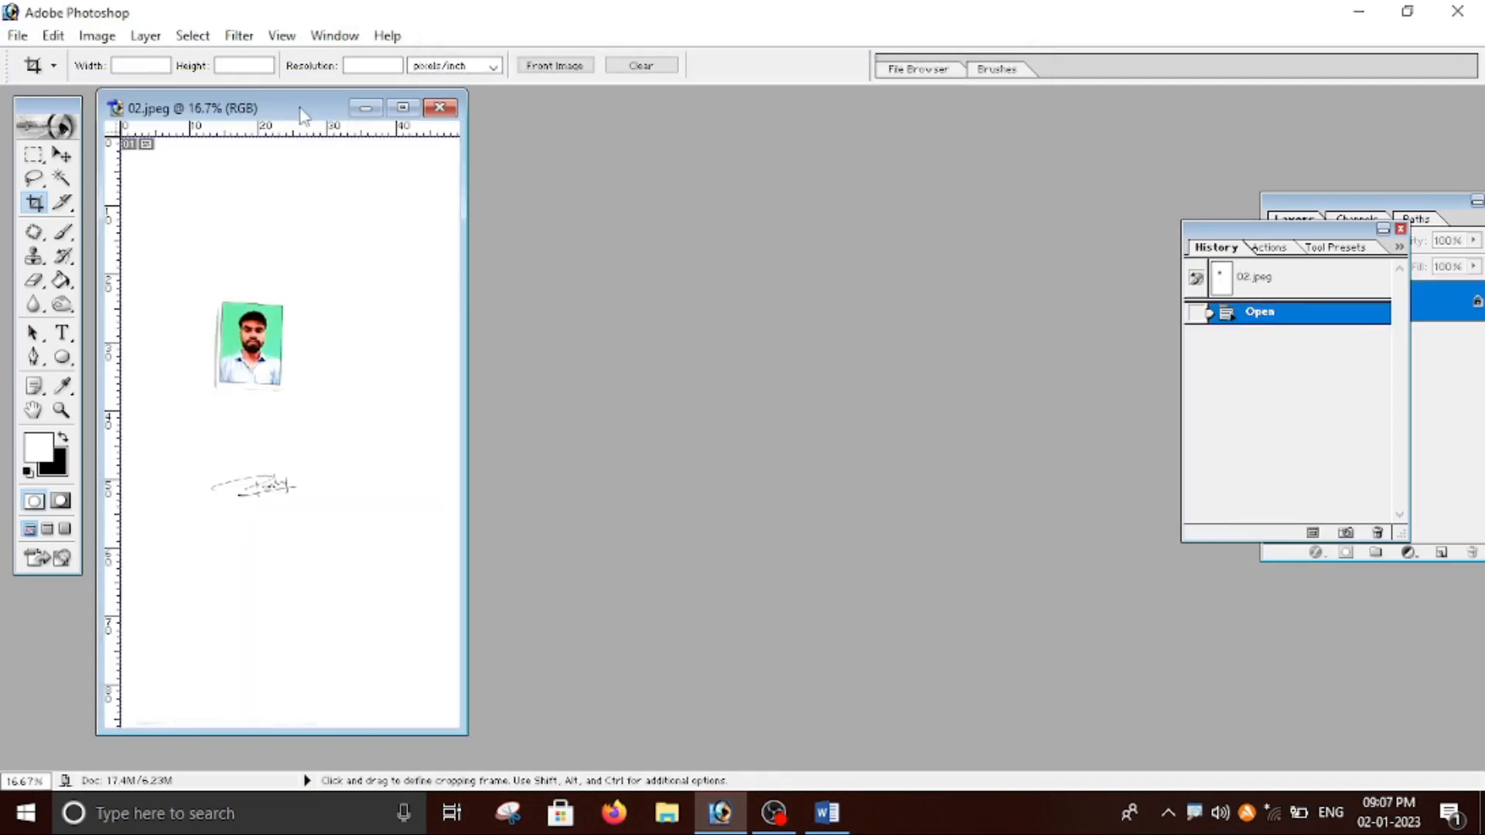
left_click_drag(518, 167, 532, 119)
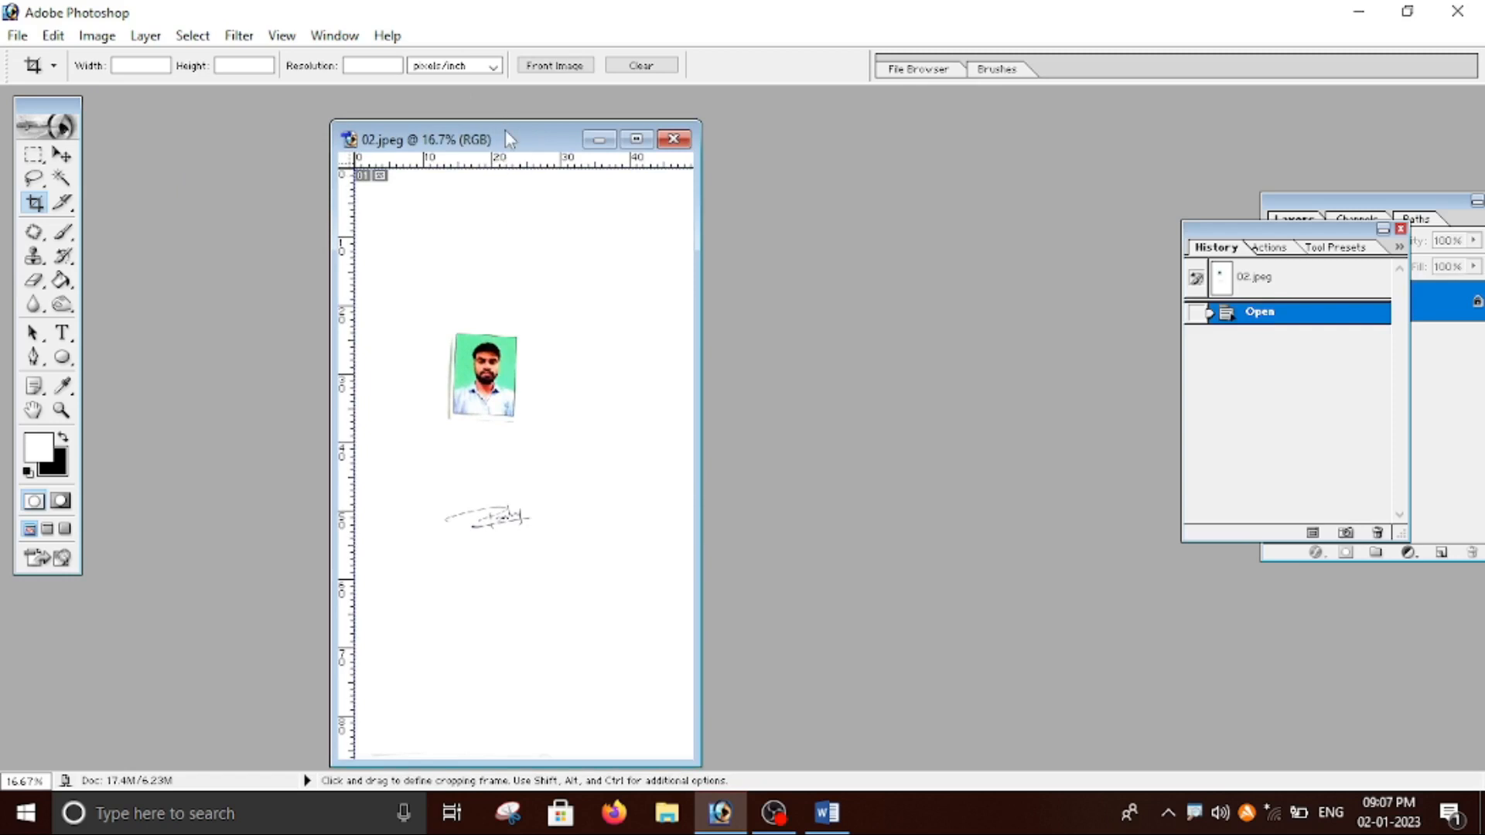
Duplicate the 02.jpeg image under the suggested copy name, minimize the original and reposition the copy's window.
right_click(508, 139)
left_click(572, 147)
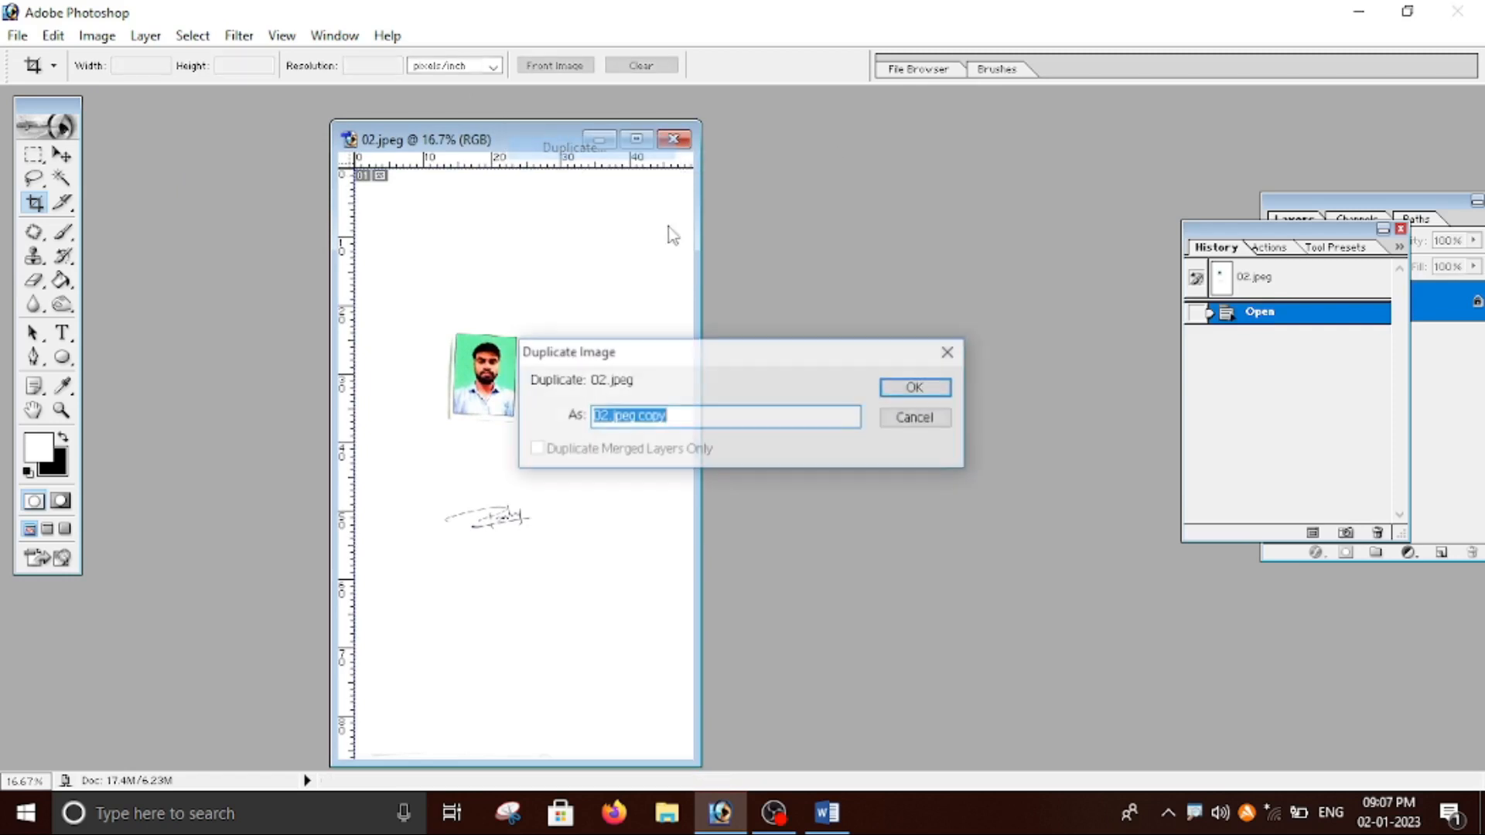
left_click(901, 388)
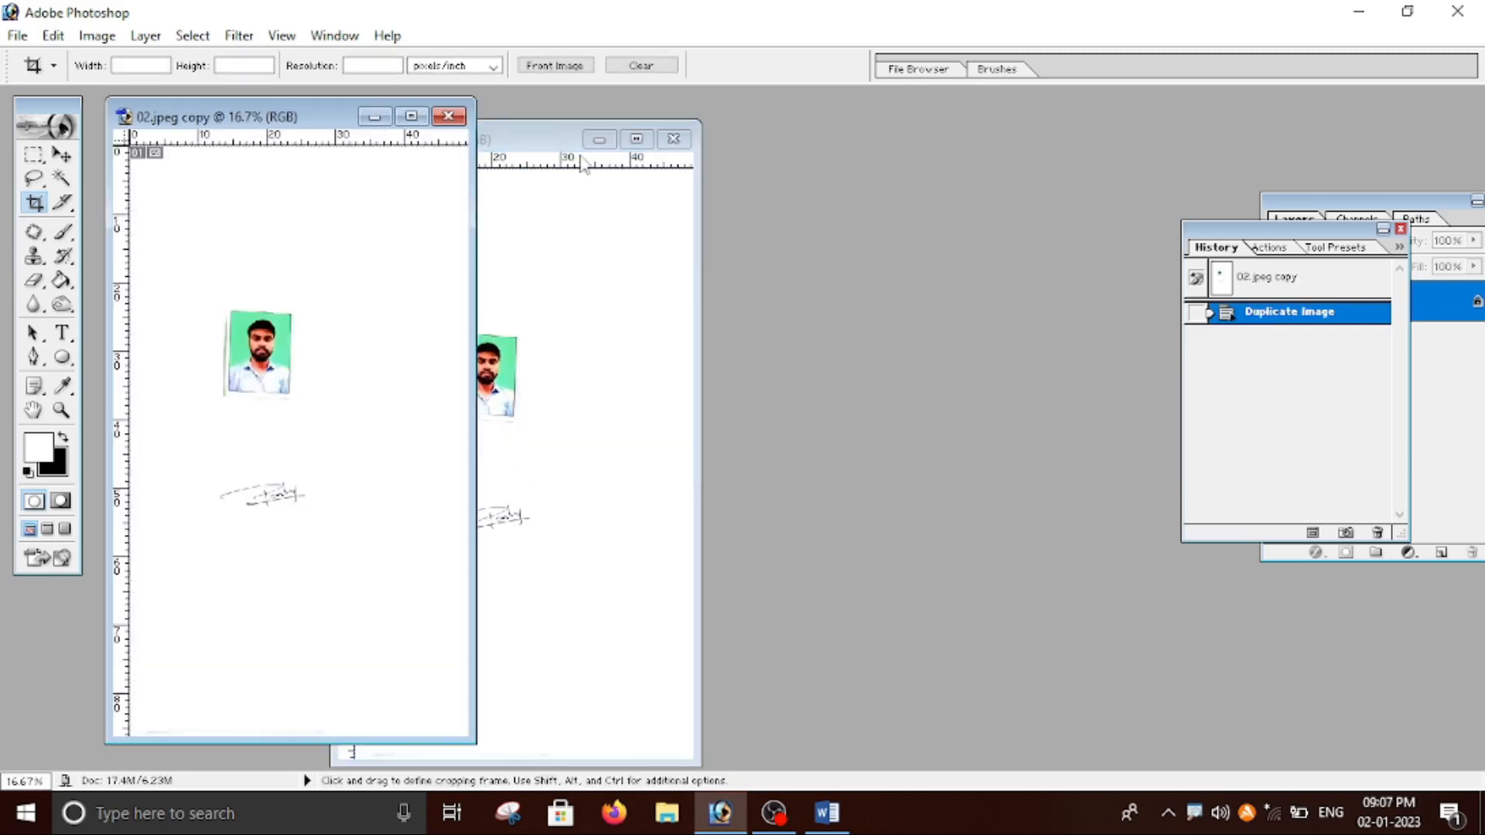
left_click(598, 141)
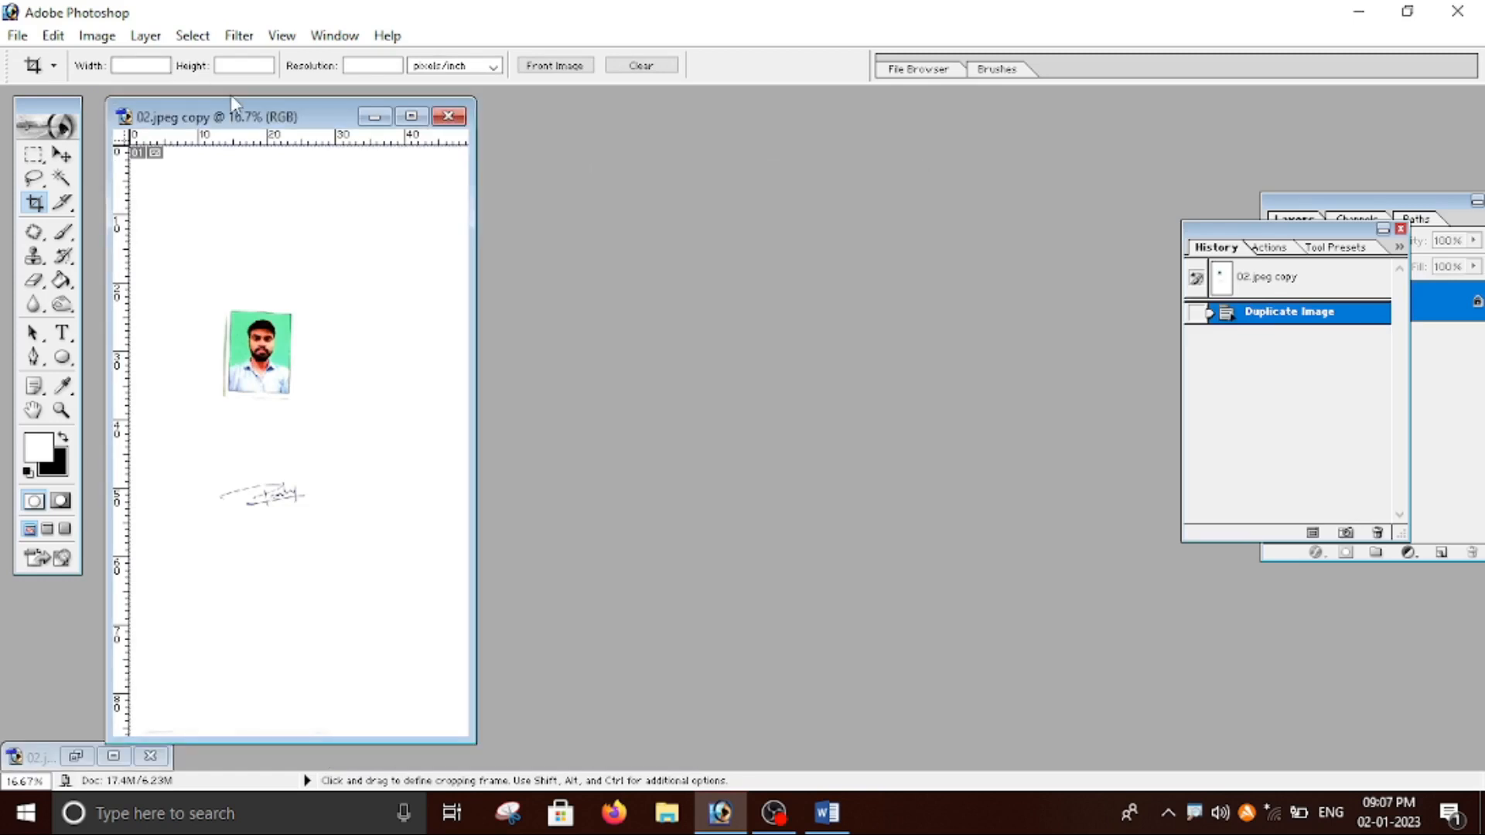
left_click_drag(251, 116, 431, 123)
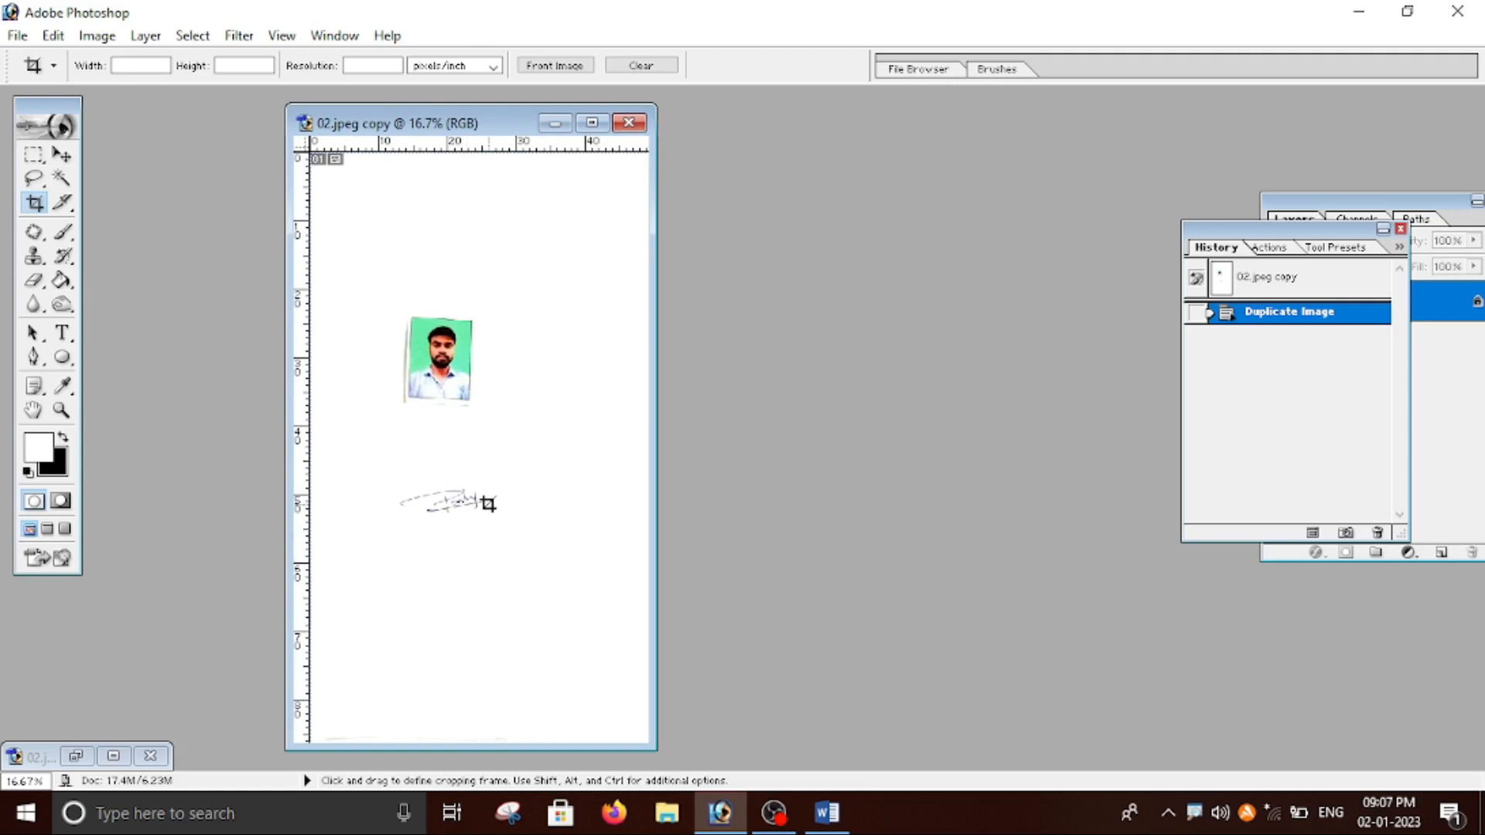
Check the signature requirements in Word and set the Crop size to 150 px wide, 50 px high at 300 pixels/inch.
key("ctrl+plus")
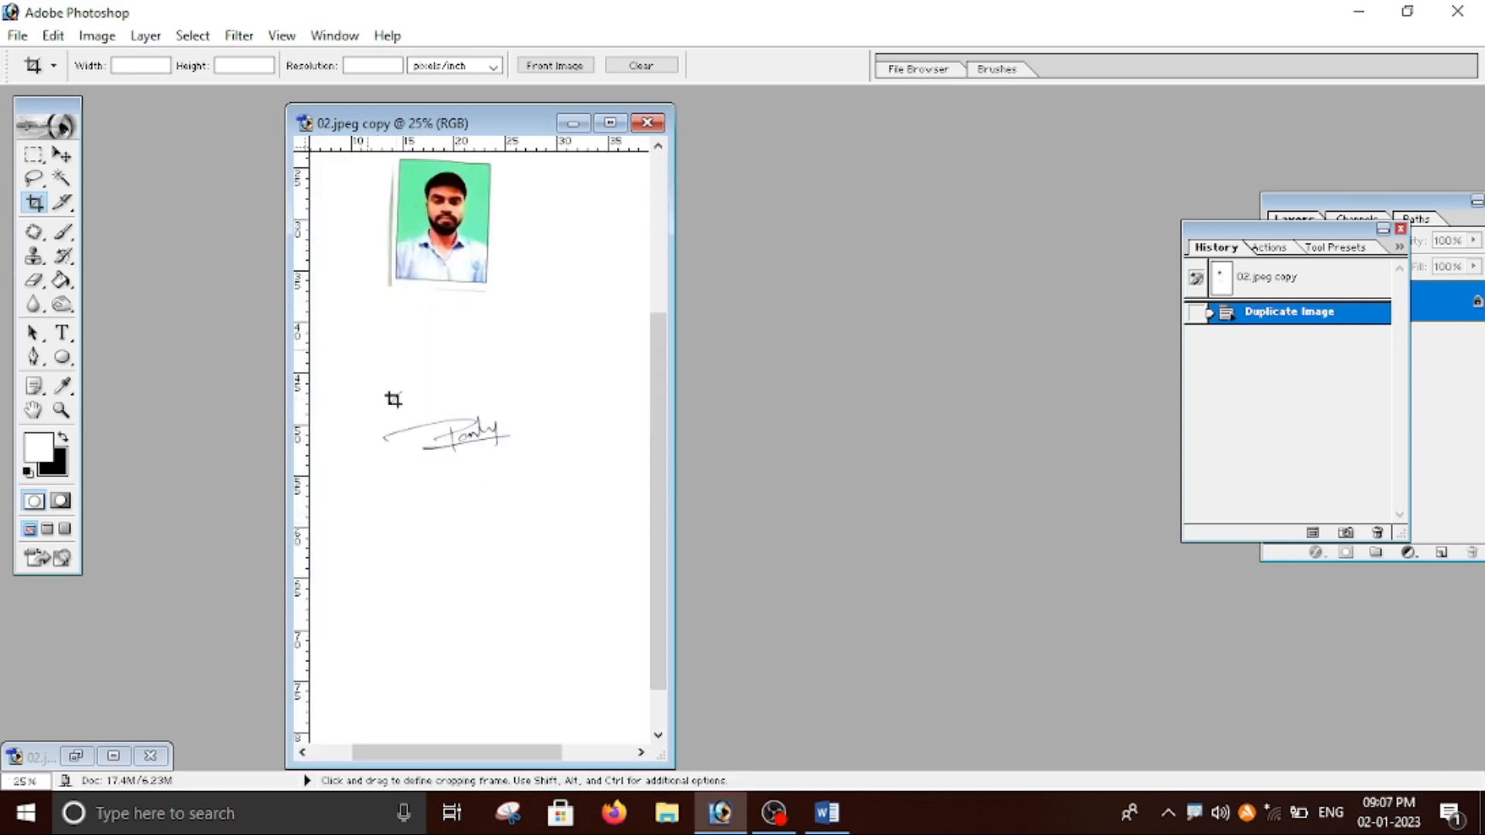
left_click(827, 812)
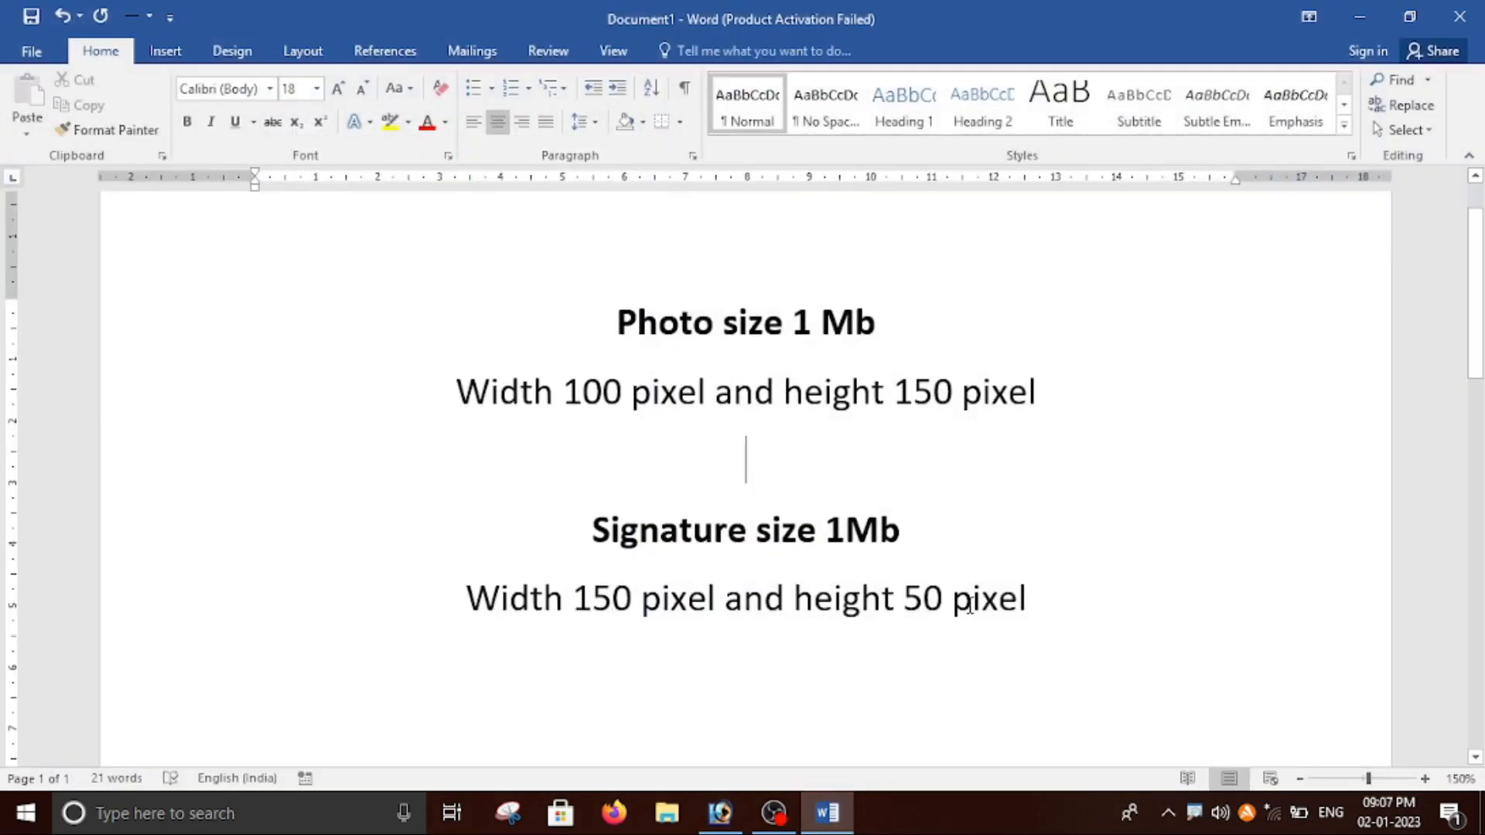
left_click(830, 813)
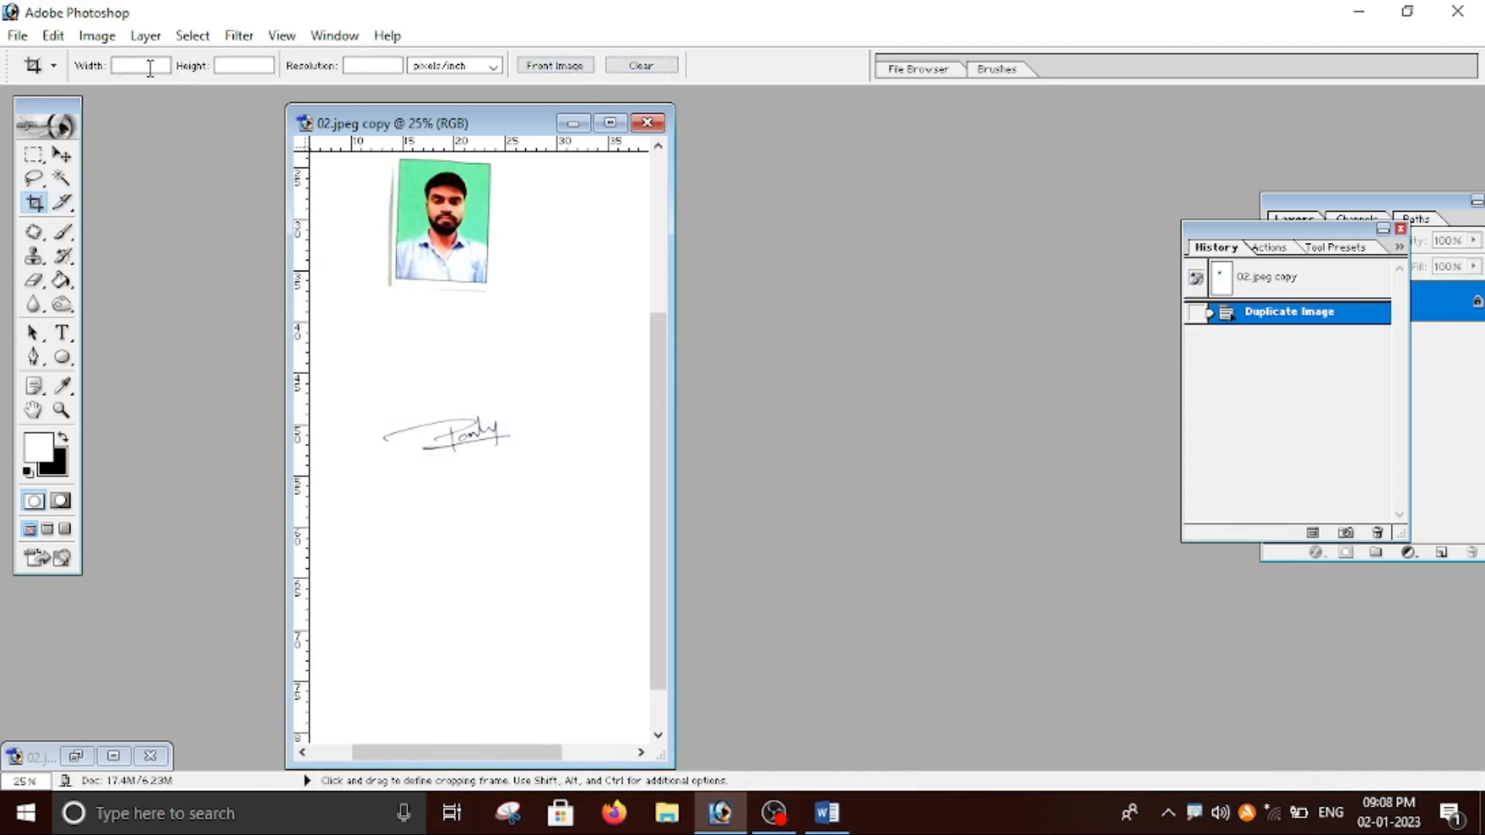
left_click(843, 808)
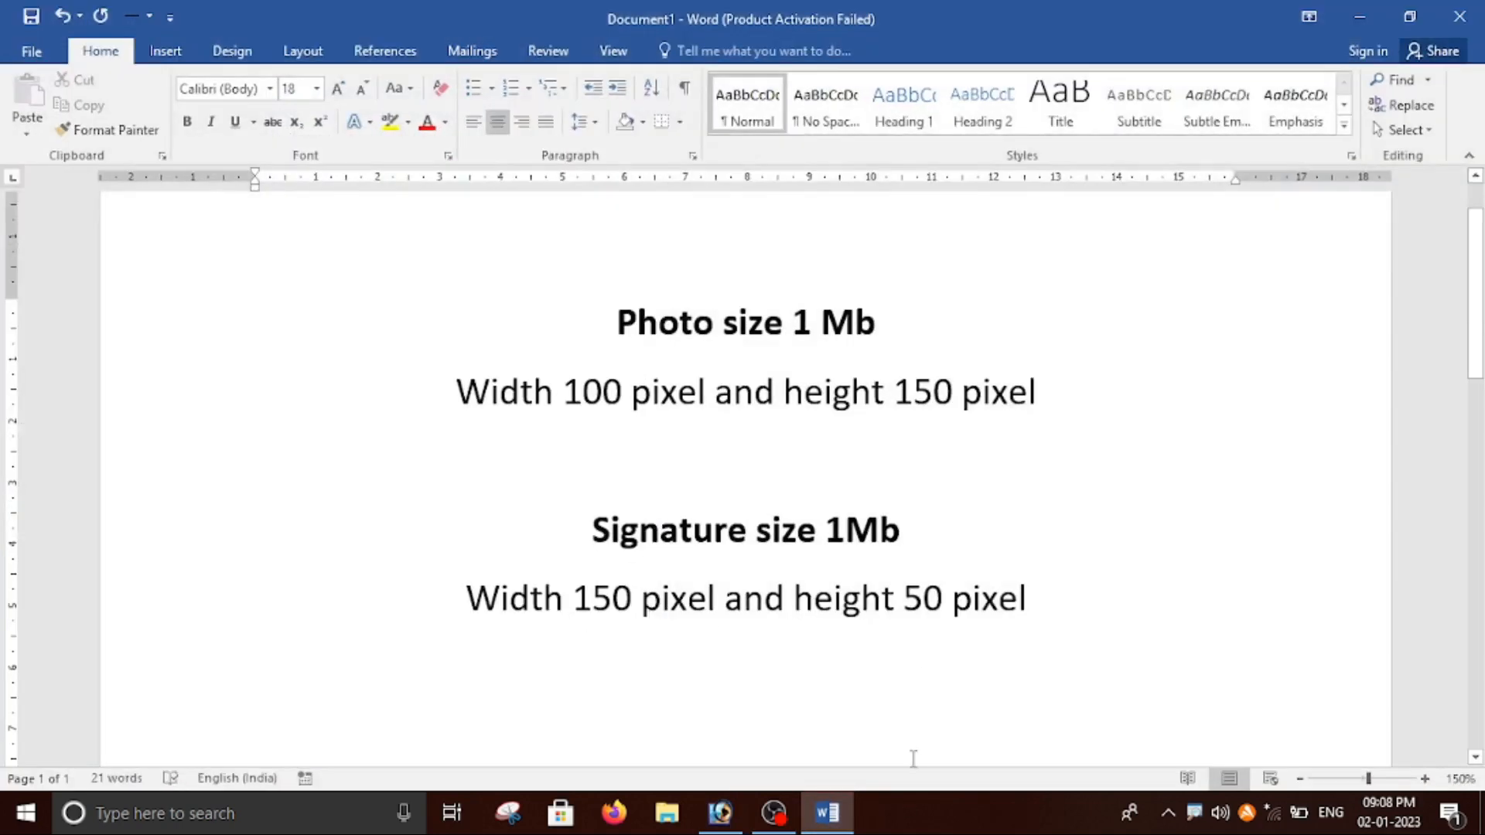
key("alt+Tab")
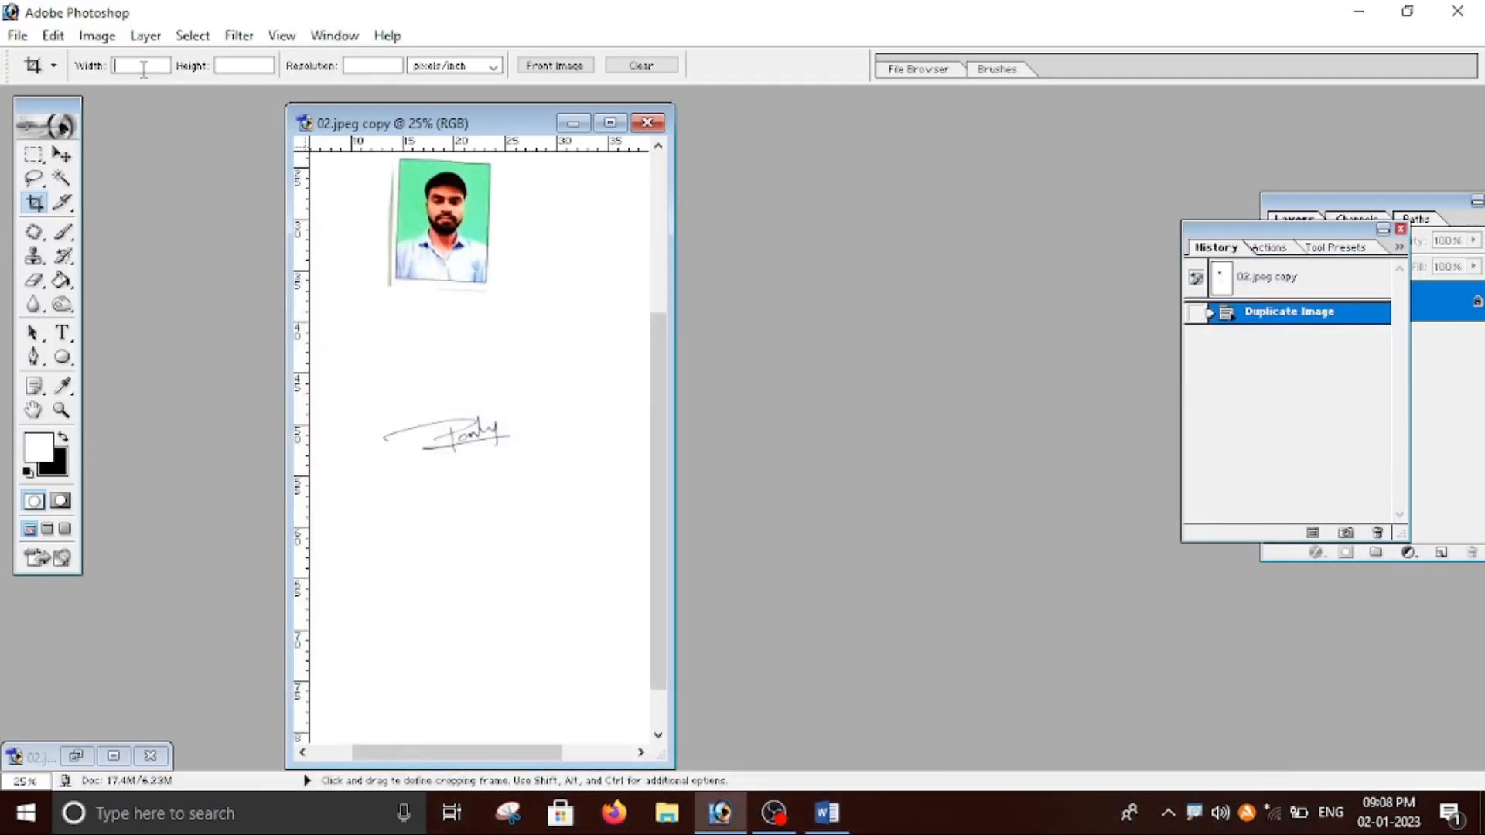
type("150")
key("Tab")
type("30")
Crop the duplicate image tightly around the handwritten signature.
mouse_move(367, 398)
left_mouse_down()
mouse_move(570, 469)
mouse_move(534, 487)
mouse_move(543, 514)
left_mouse_up()
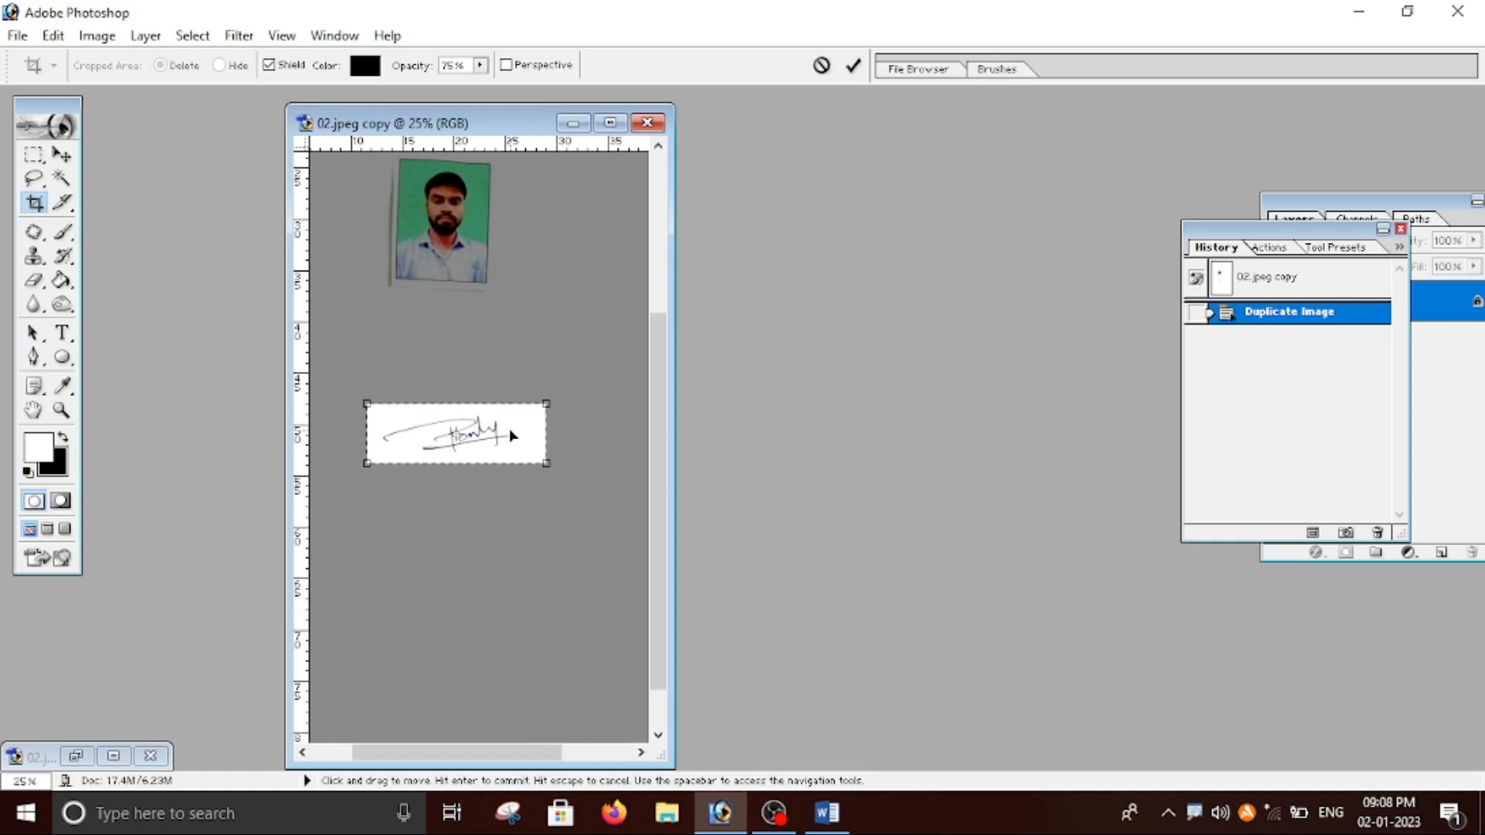
left_click_drag(547, 463, 518, 450)
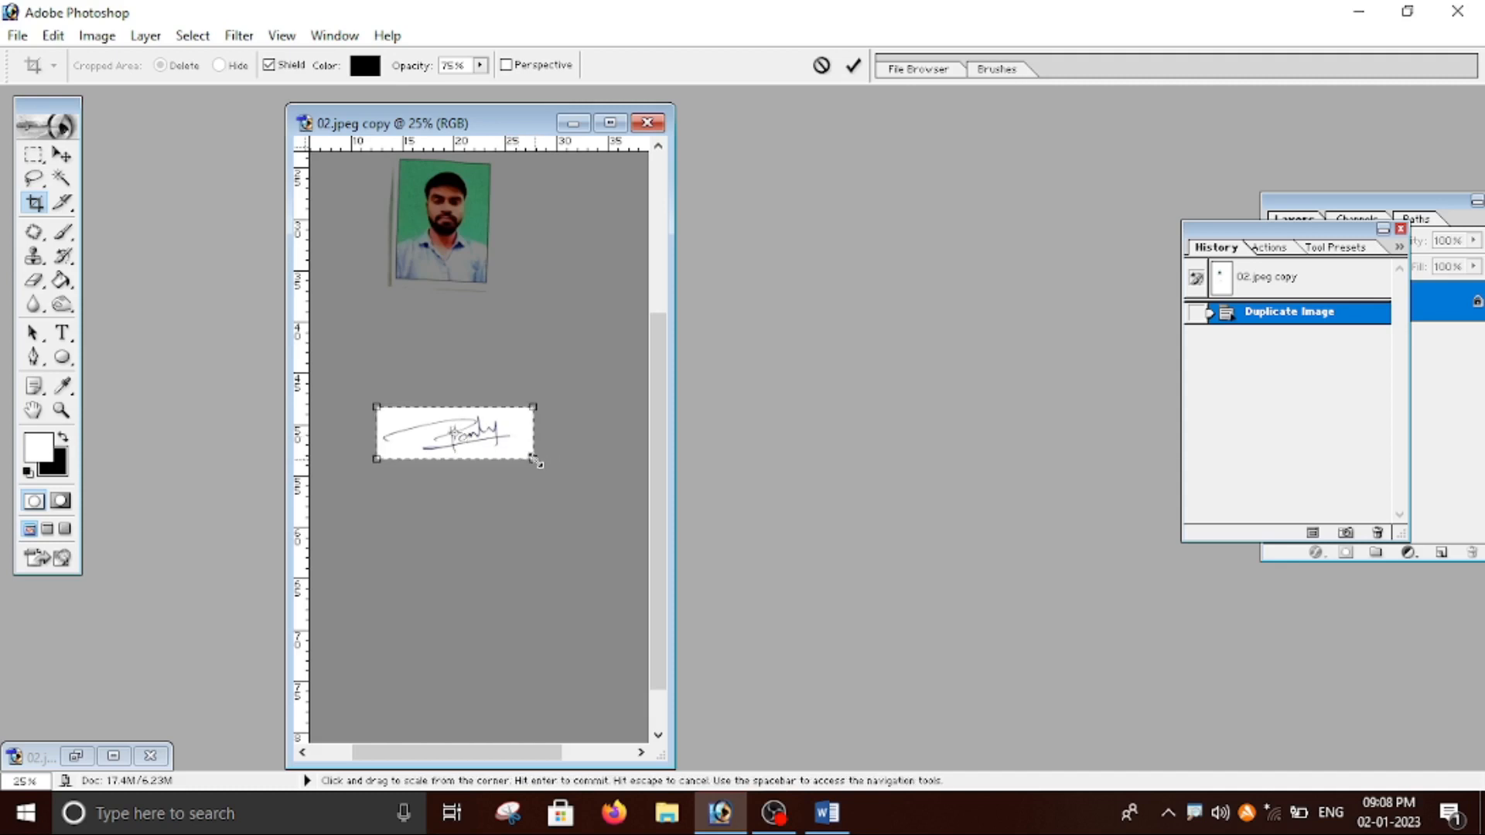
key("Return")
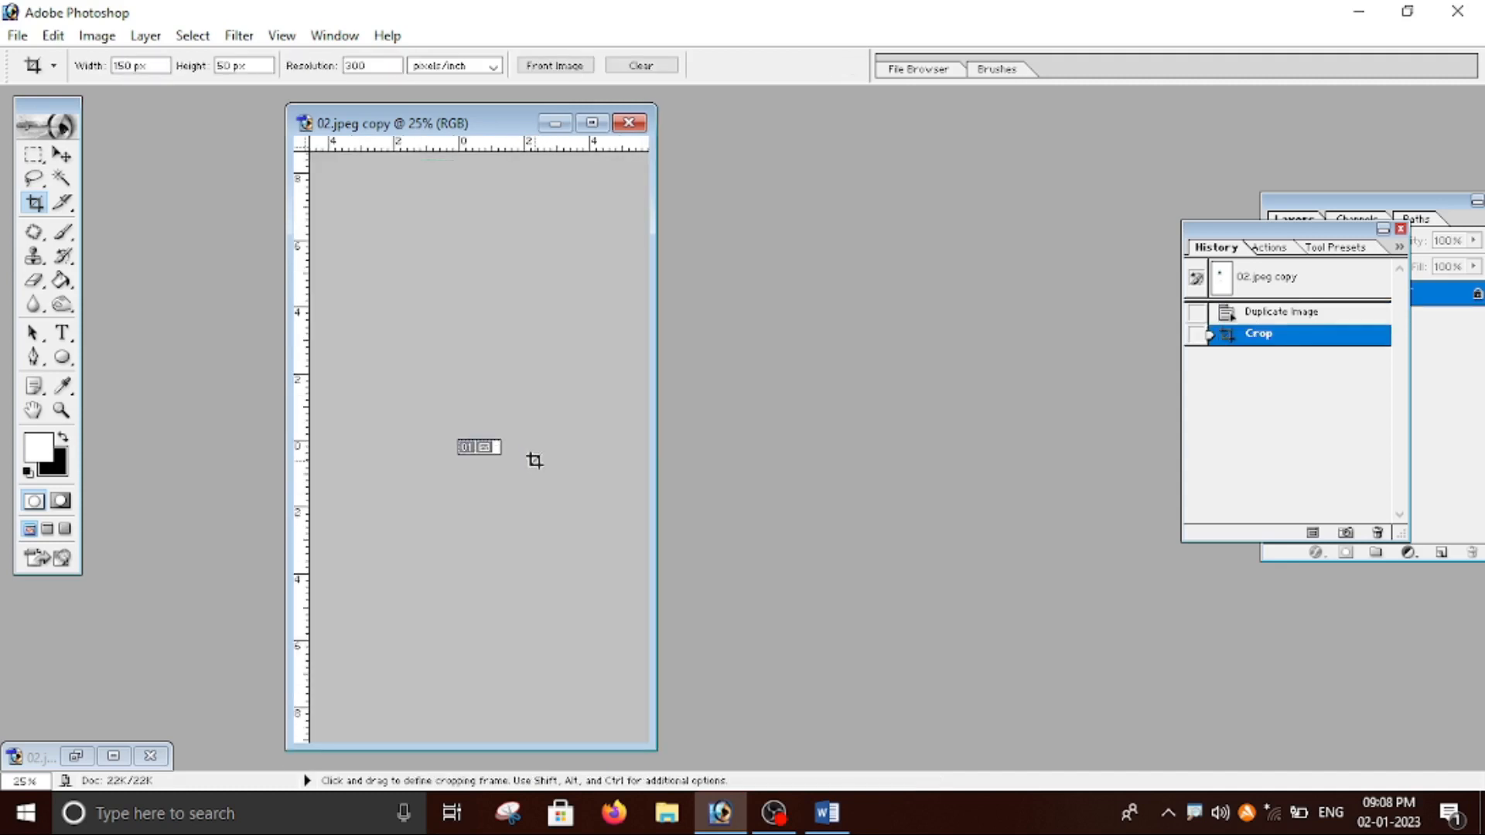
key("ctrl+plus")
key("ctrl+plus")
key("ctrl+plus")
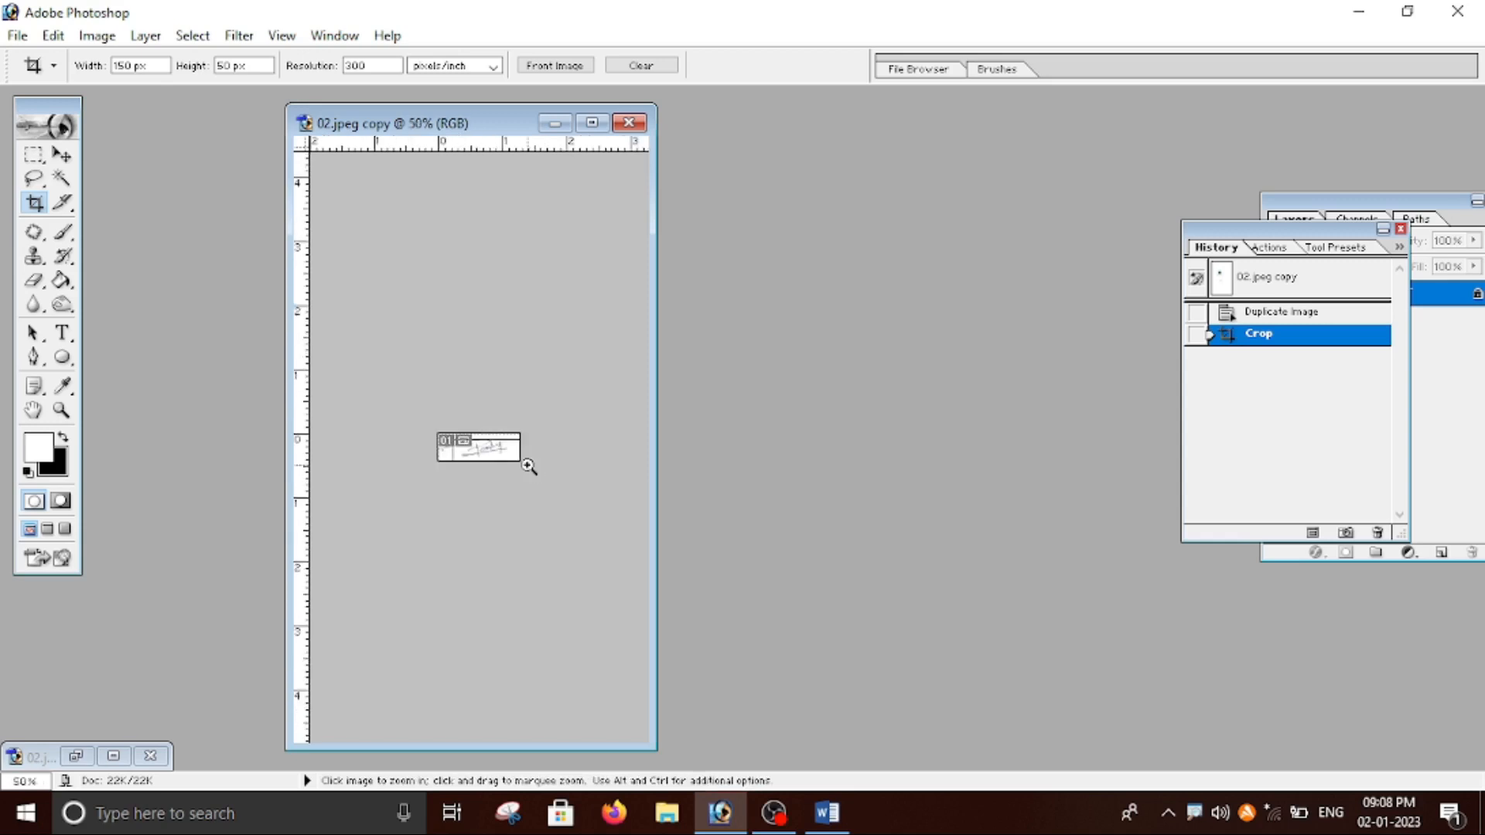
Open Save As for the cropped signature, choose the Desktop as its location and name the file "edit sign".
left_click(17, 35)
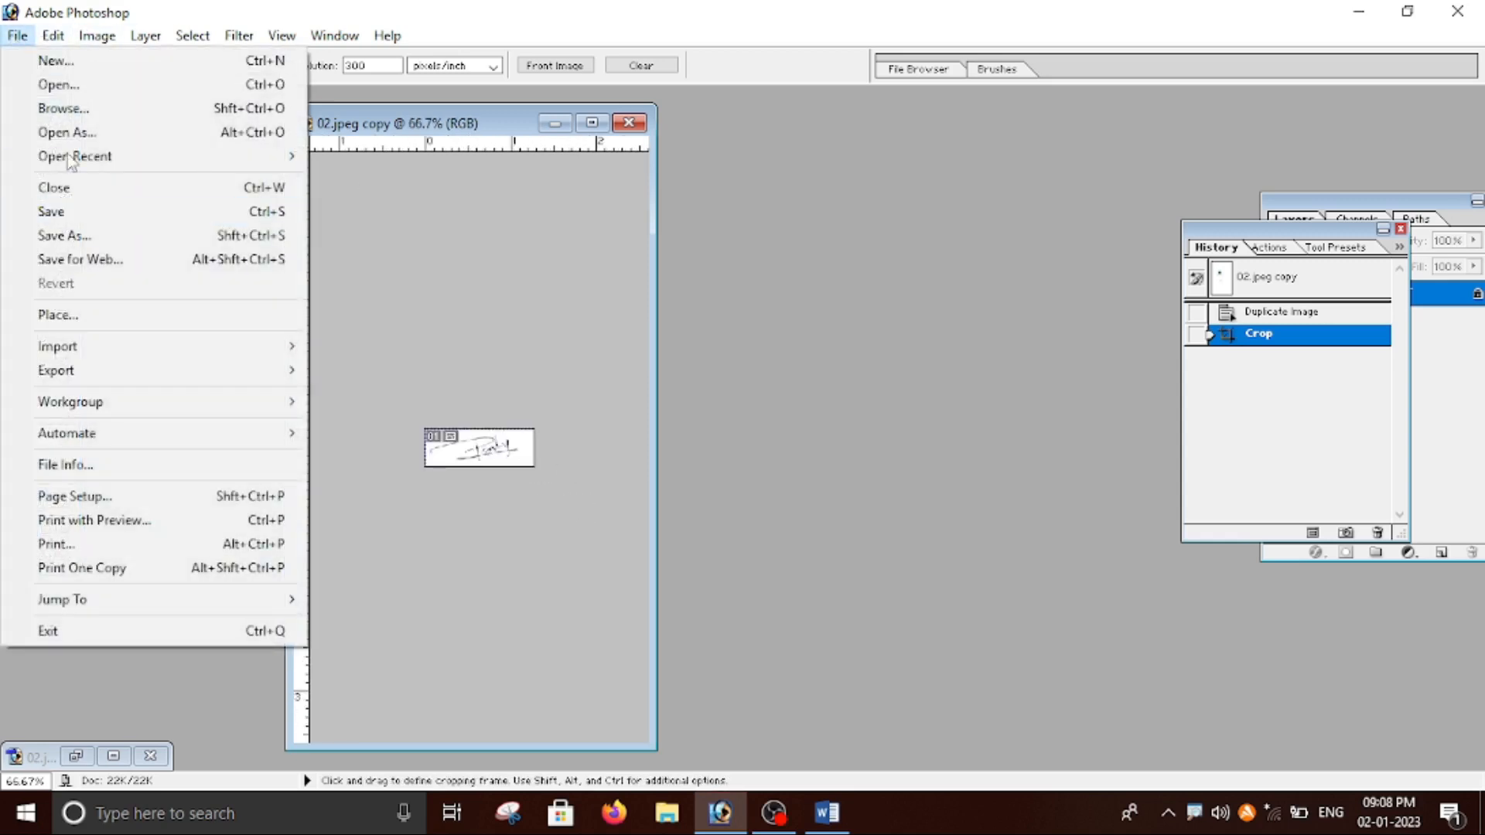
left_click(86, 233)
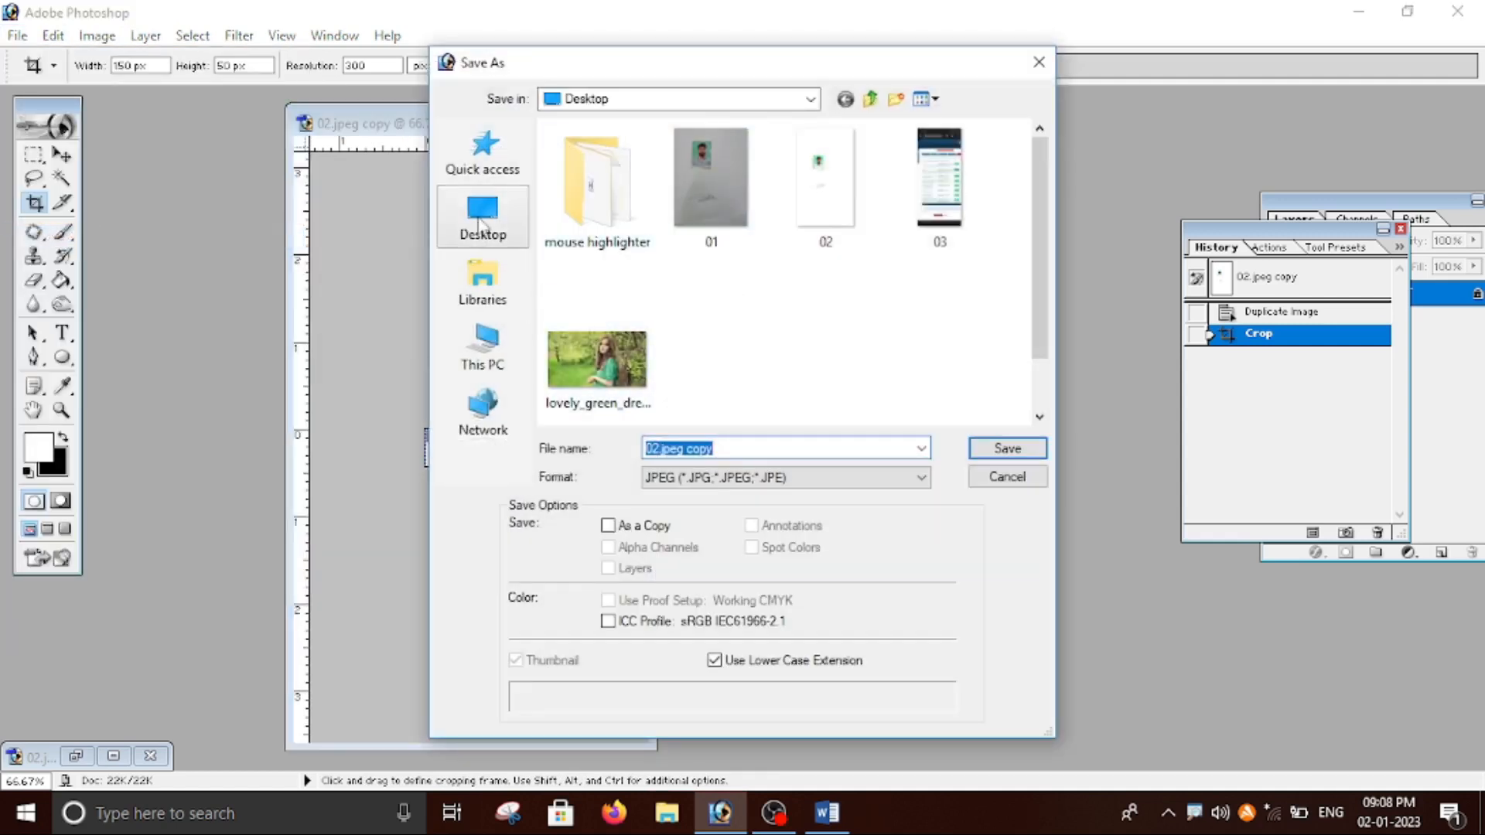
left_click(482, 218)
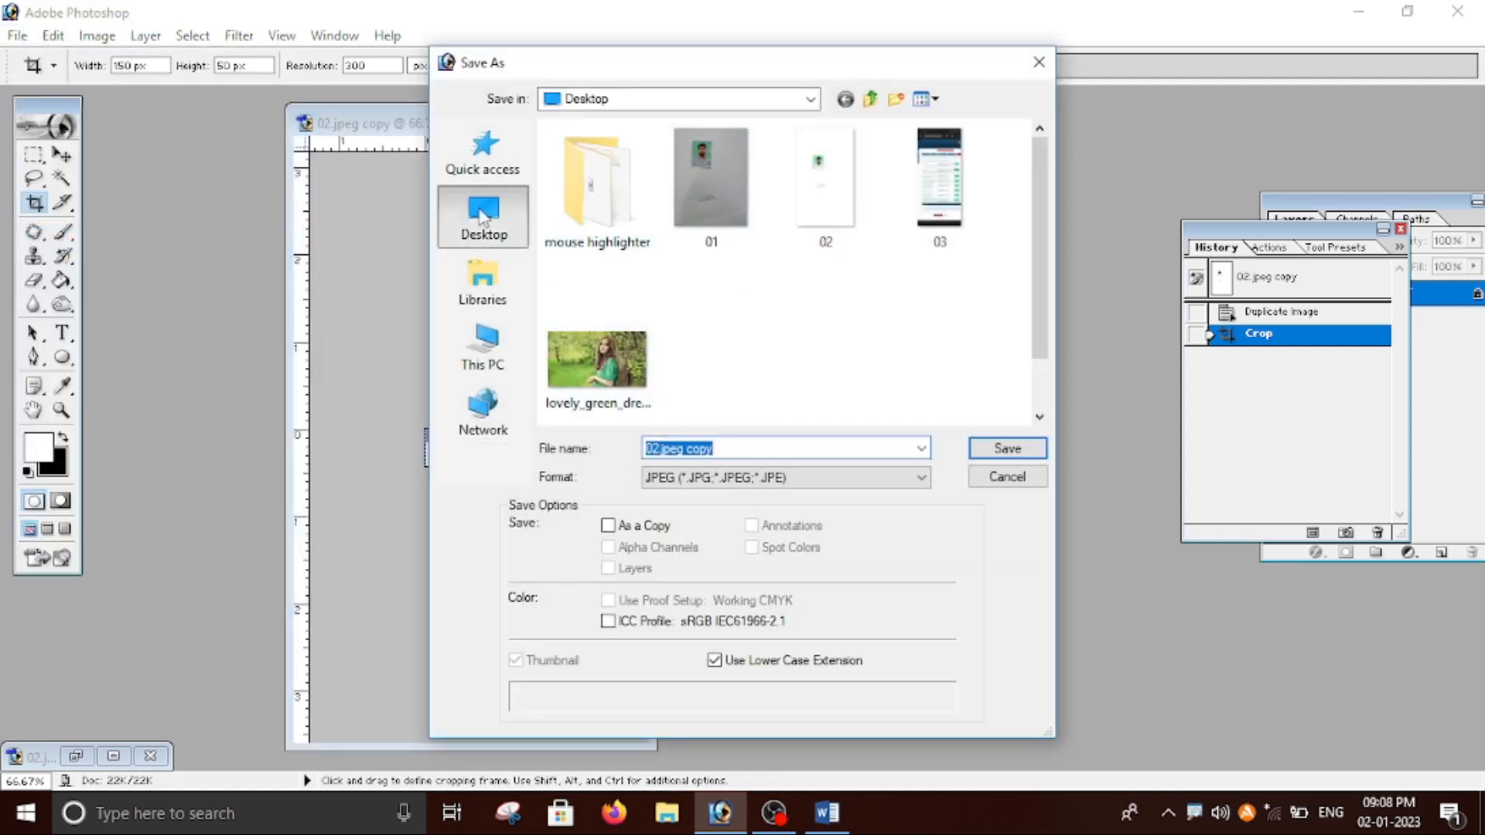
left_click(783, 454)
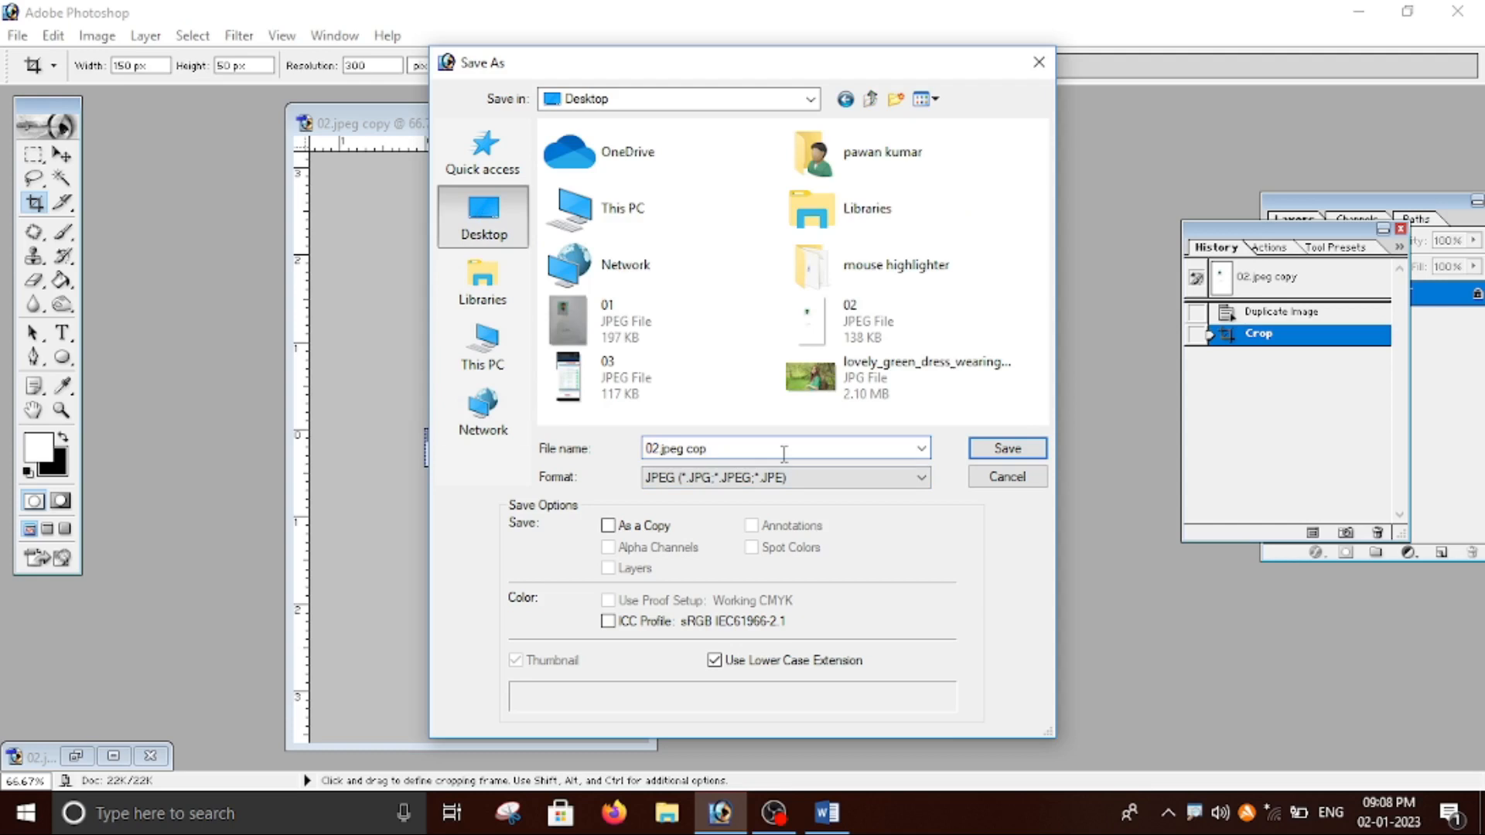
key("BackSpace")
key("BackSpace")
key("BackSpace")
key("BackSpace")
key("BackSpace")
key("BackSpace")
key("BackSpace")
key("BackSpace")
key("BackSpace")
key("BackSpace")
type("edit sign")
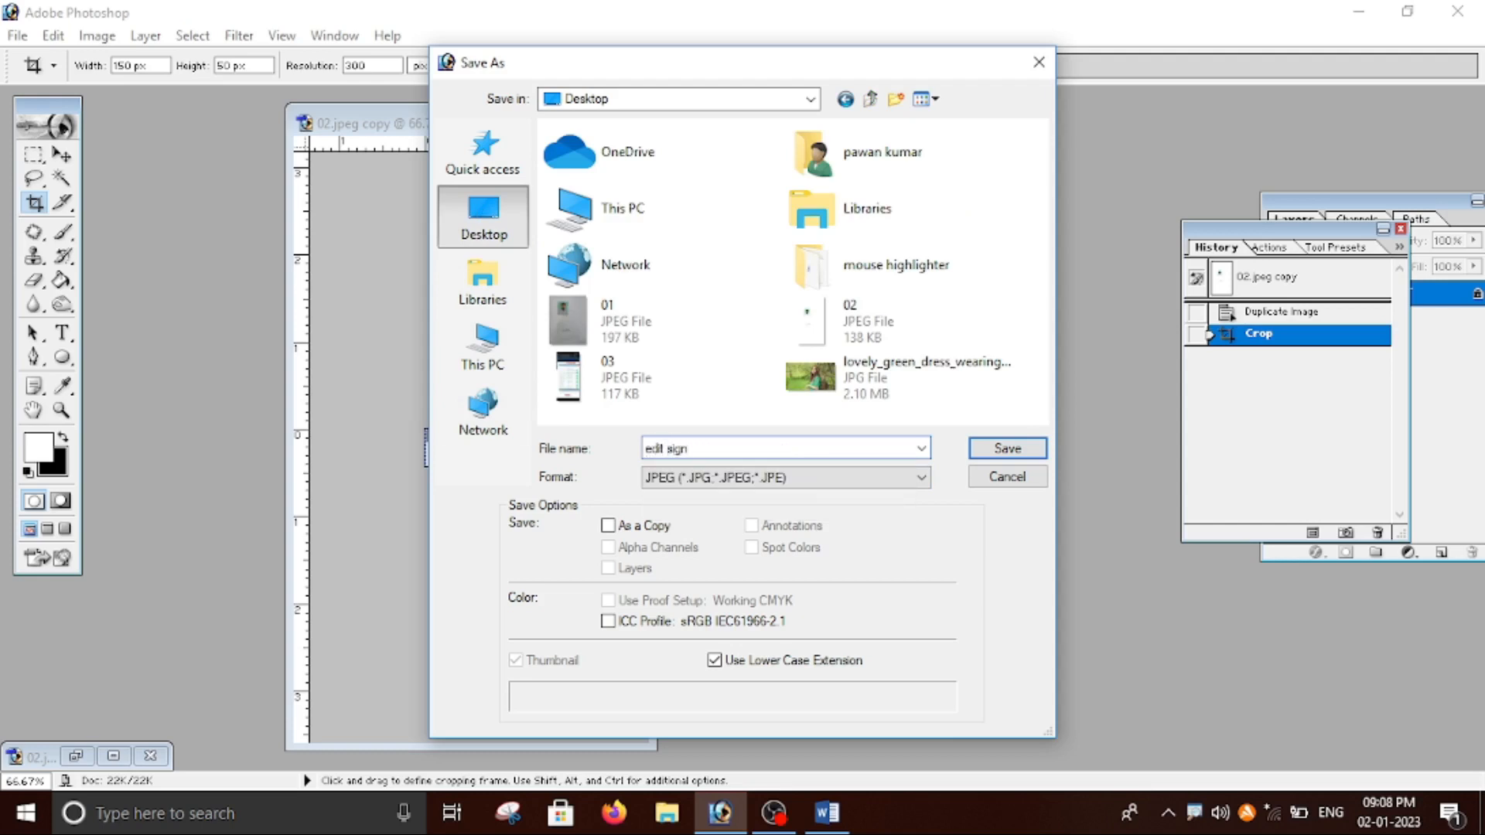
Save the signature in JPEG format at quality 12 (Maximum) with the Baseline ("Standard") option.
left_click(800, 473)
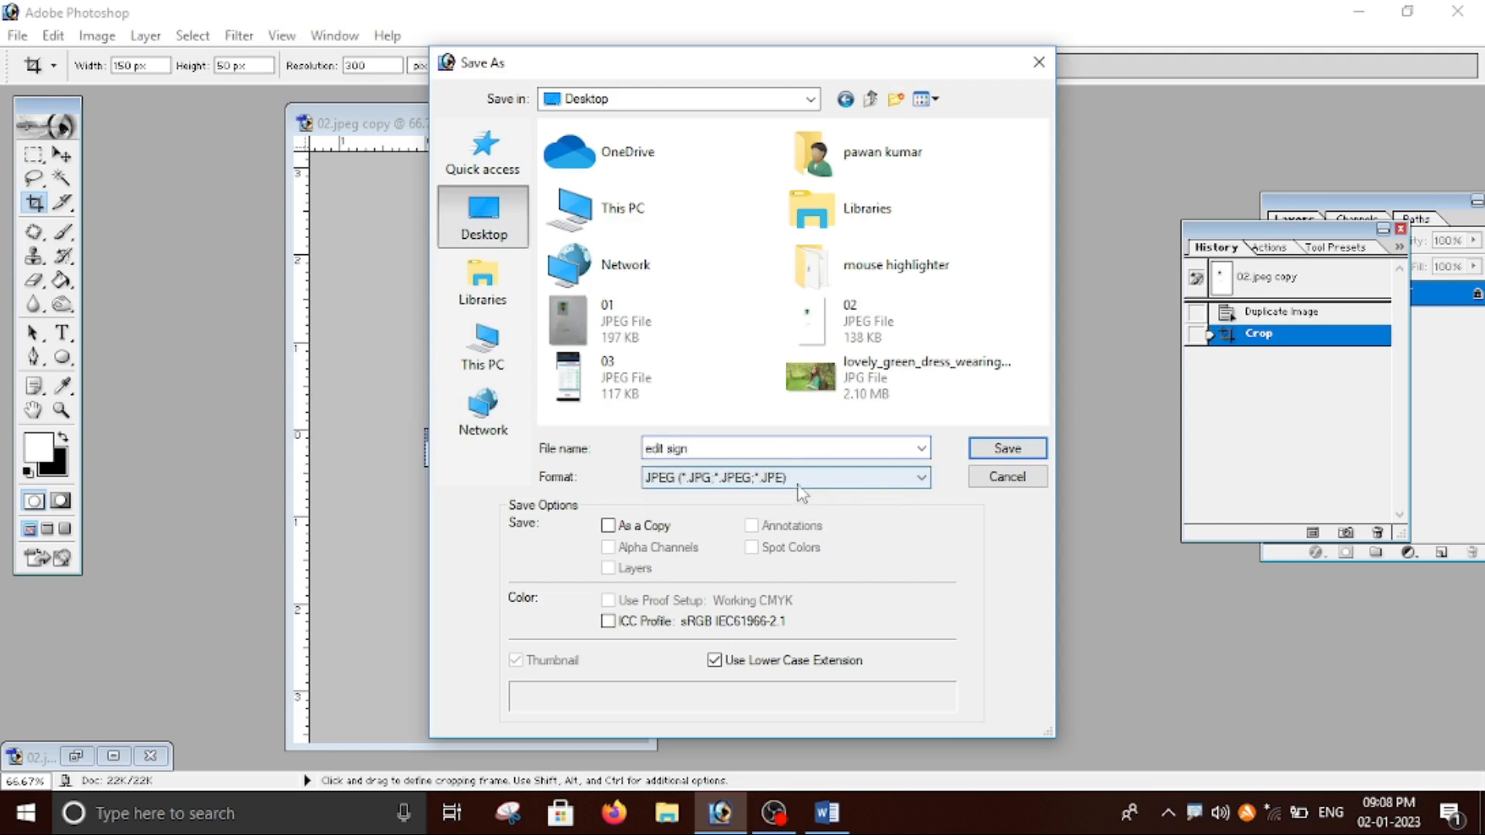
left_click(789, 595)
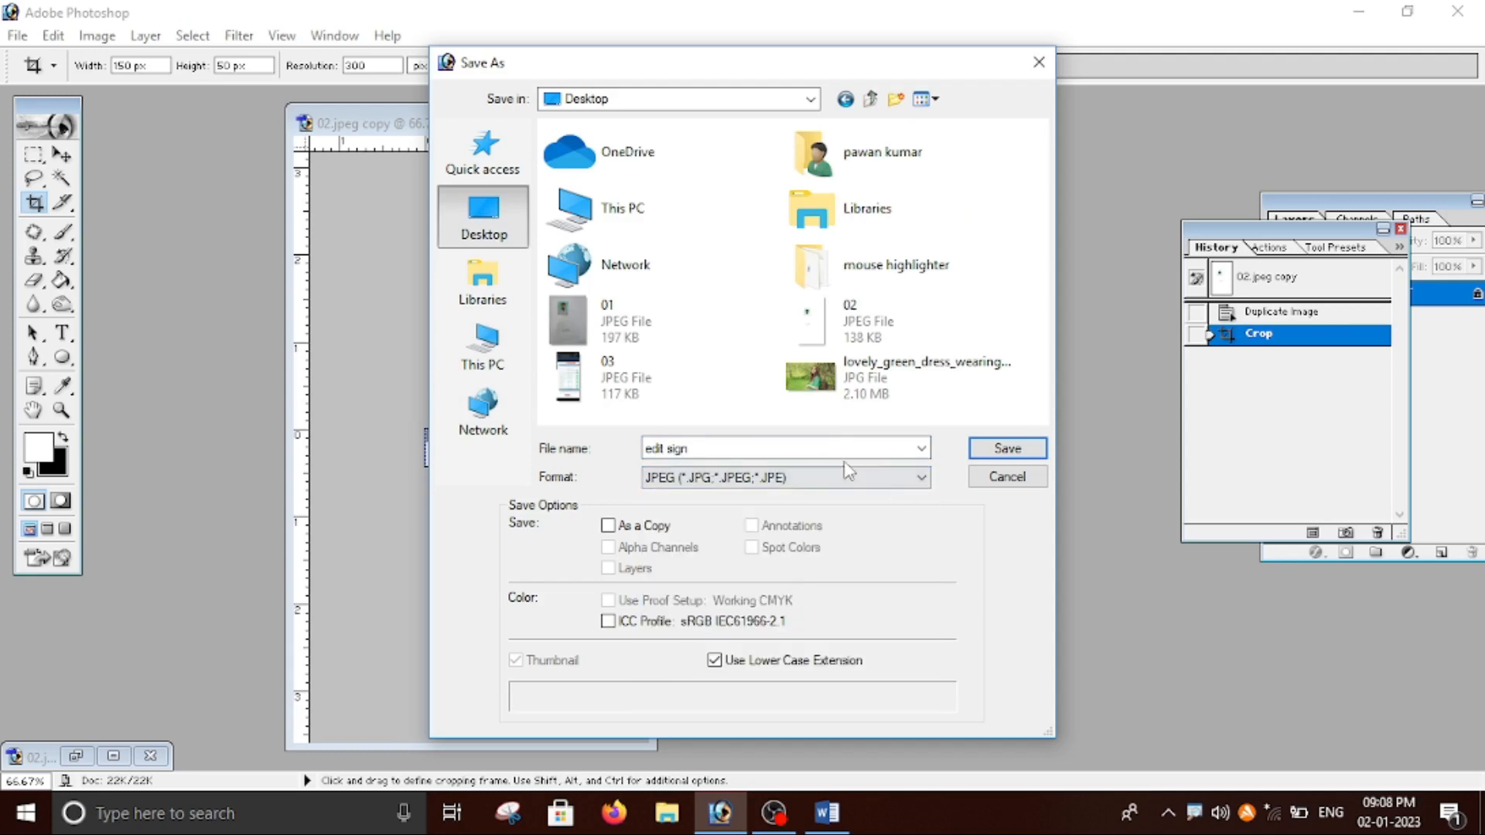
left_click(987, 451)
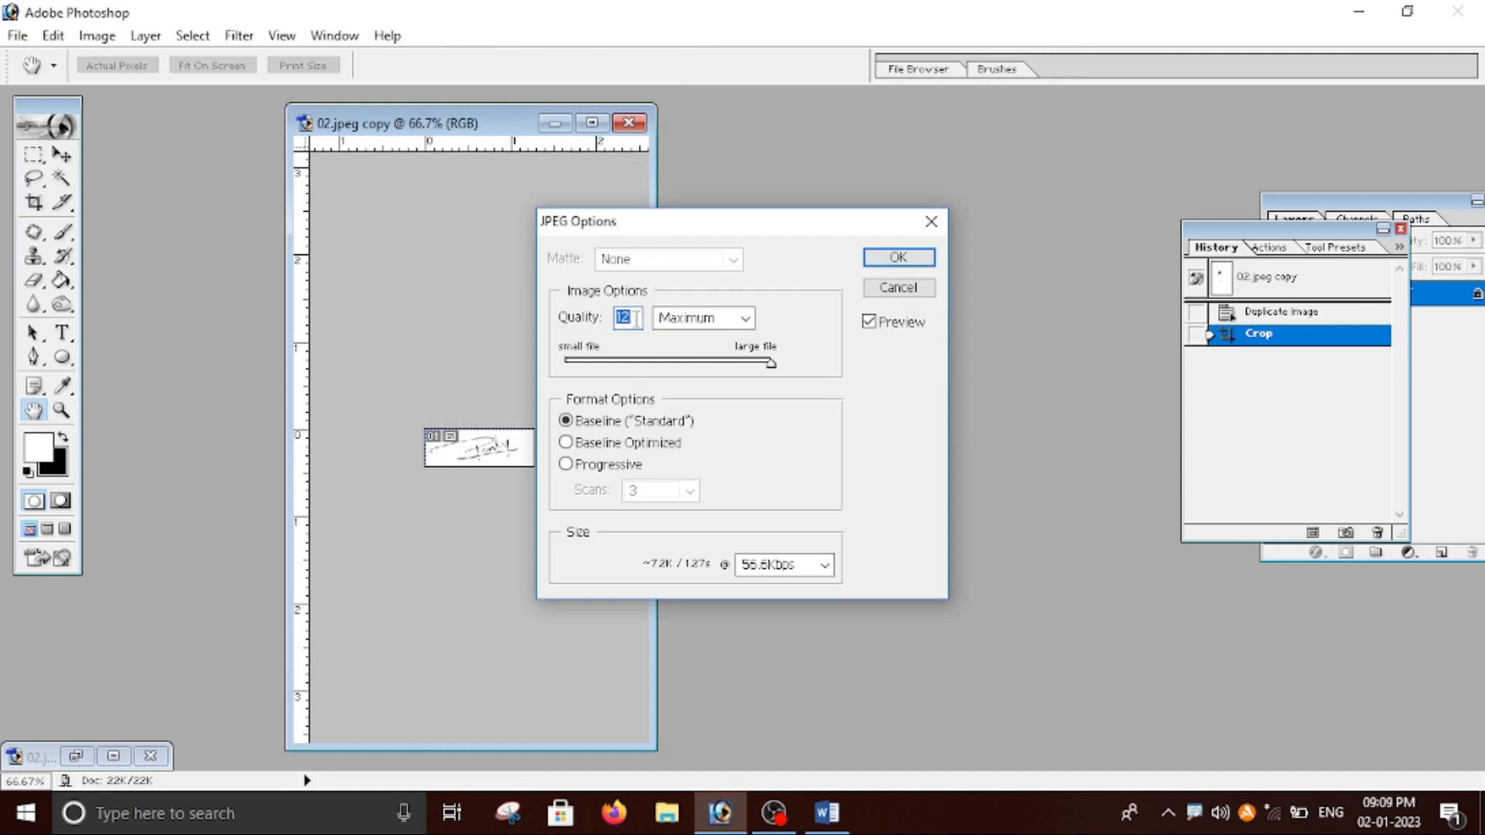
left_click(900, 259)
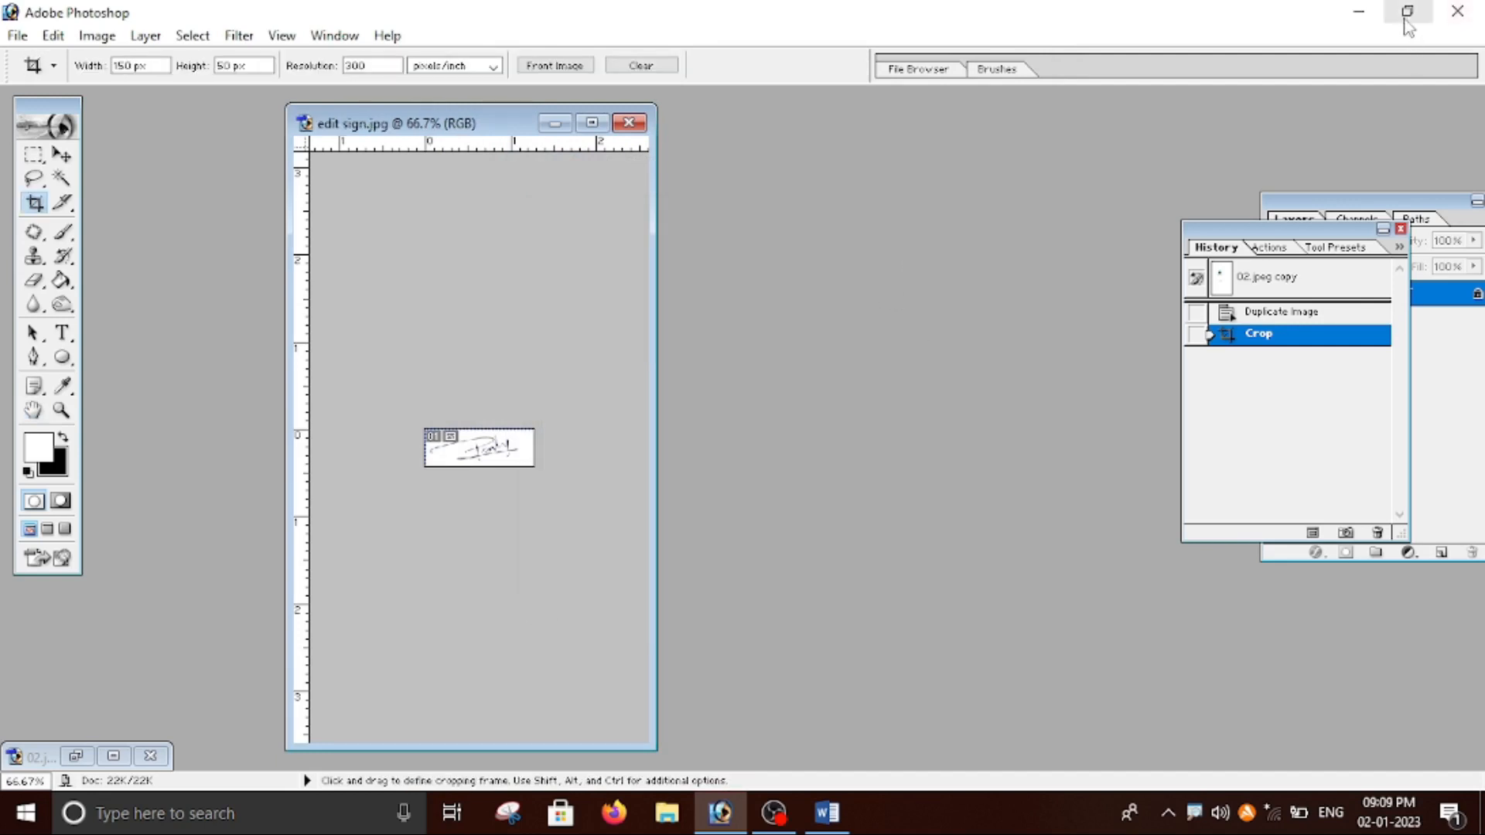
Show the desktop and move the edit sign file to the empty area beside the logo.
left_click(1359, 12)
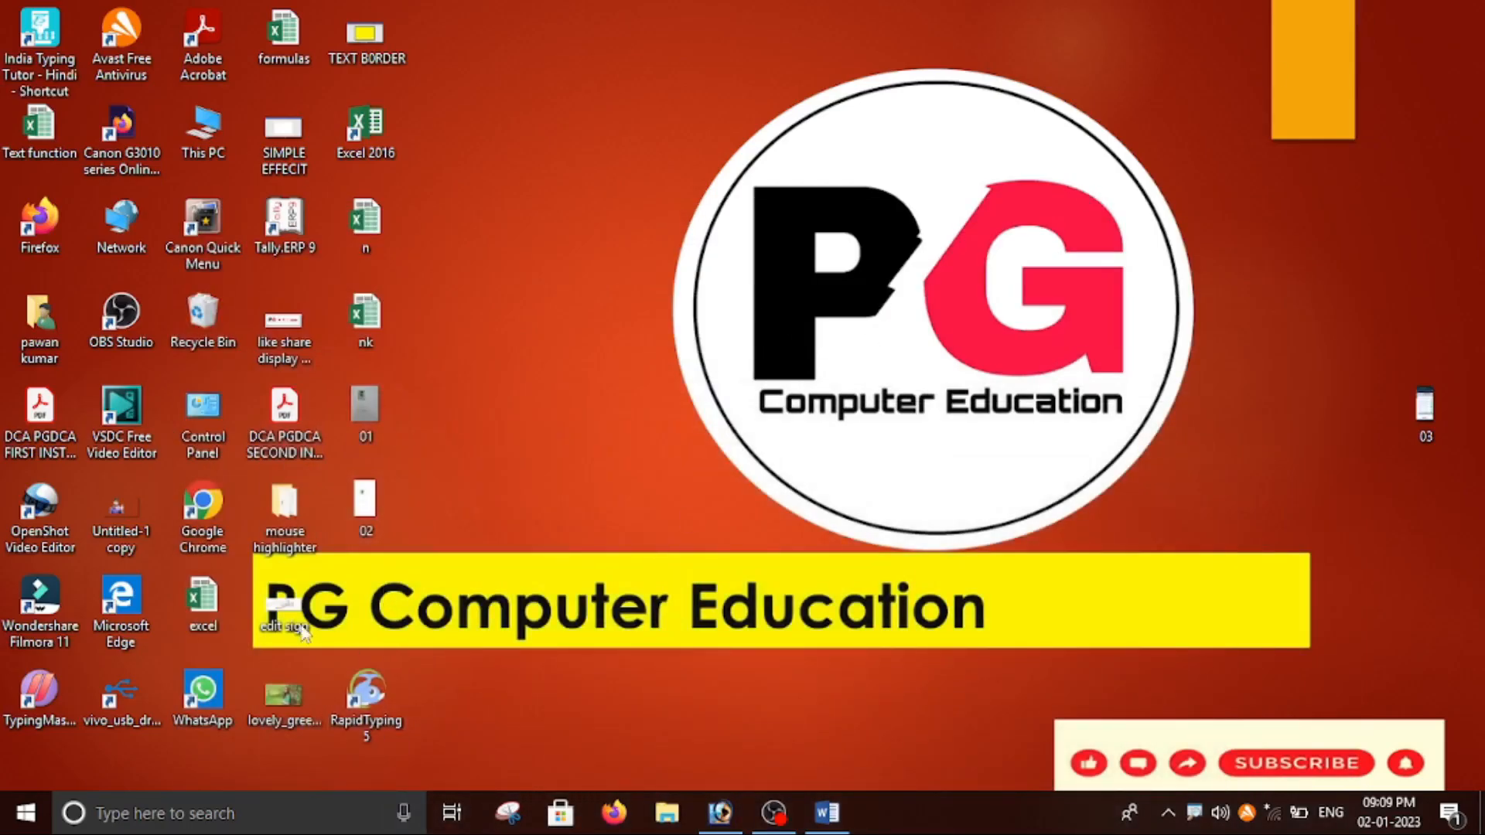
left_click_drag(303, 632, 631, 155)
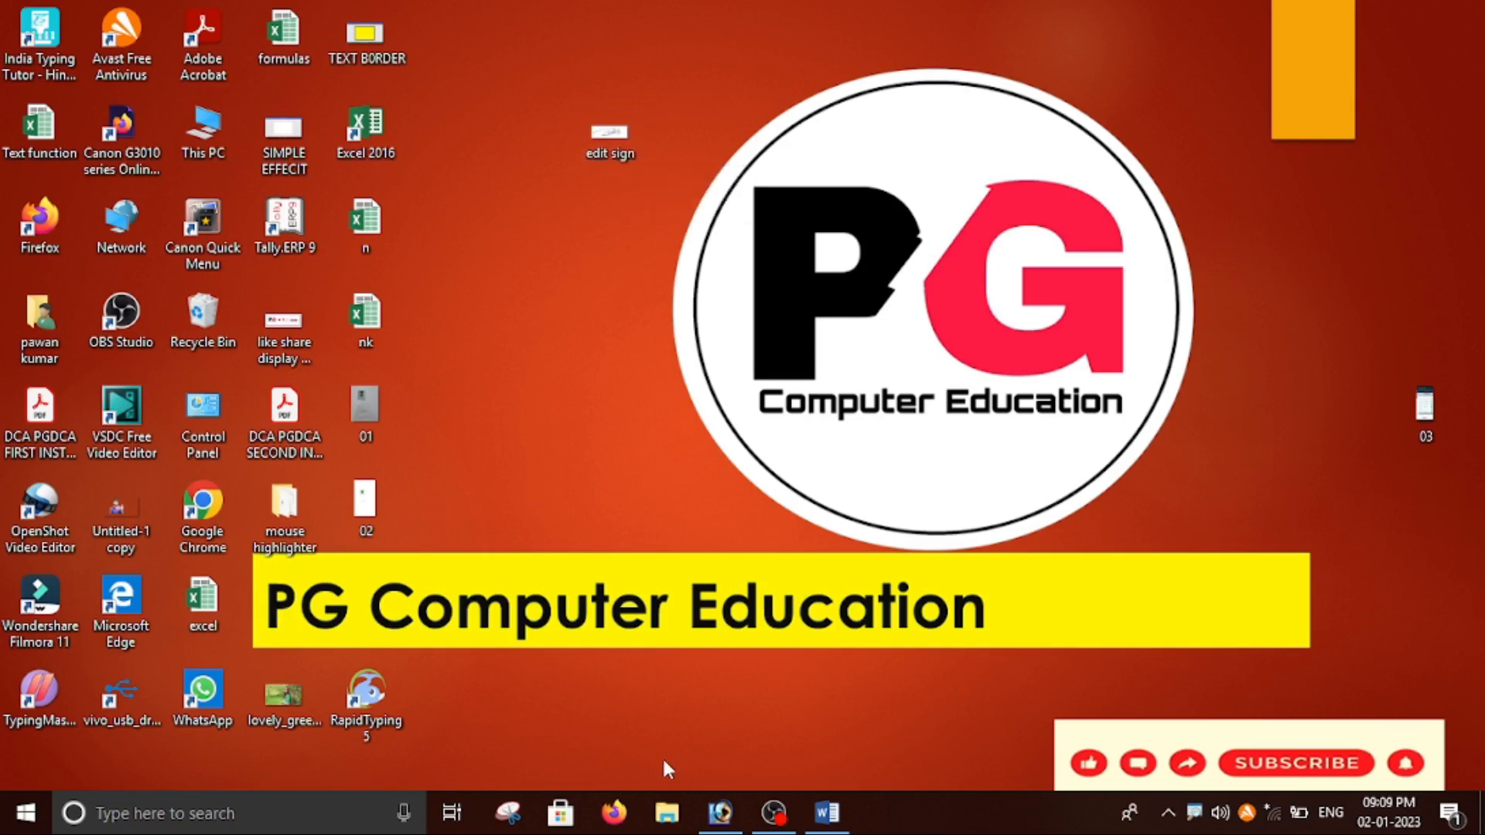
Return to Photoshop, close the edit sign image and maximize the minimized 02.jpeg original.
left_click(720, 812)
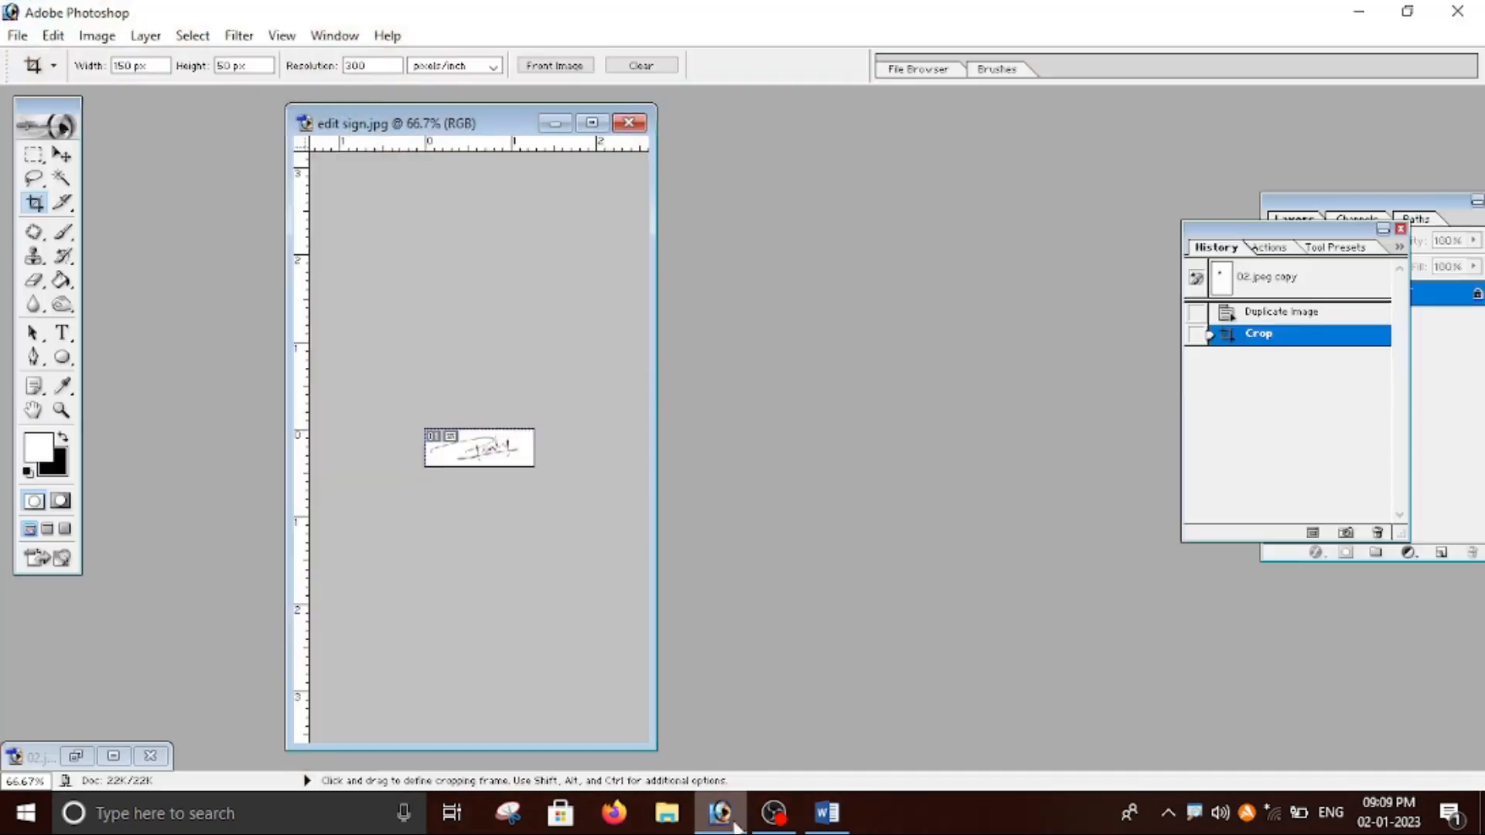
left_click(629, 123)
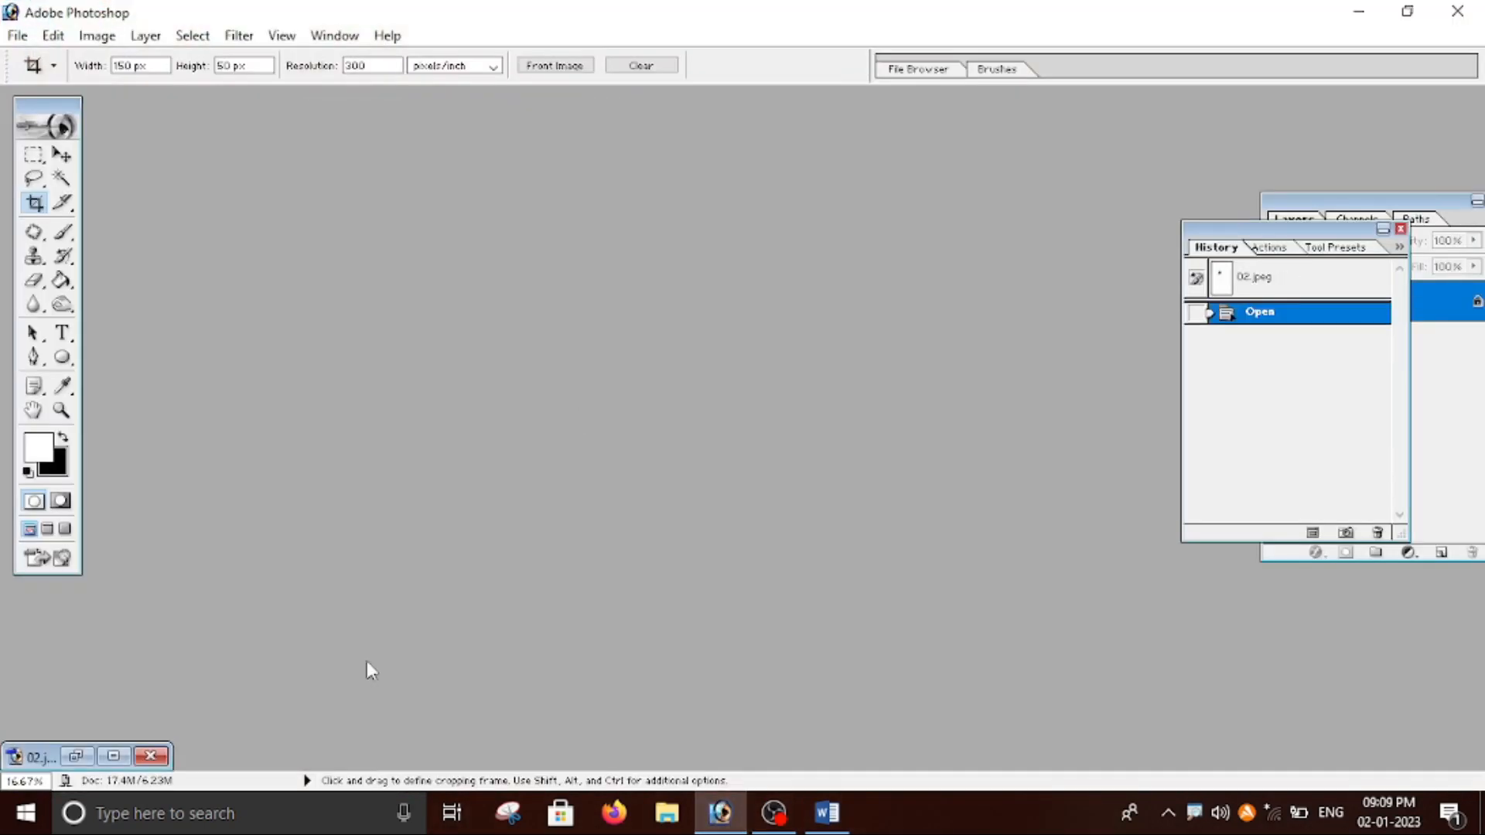
left_click(115, 757)
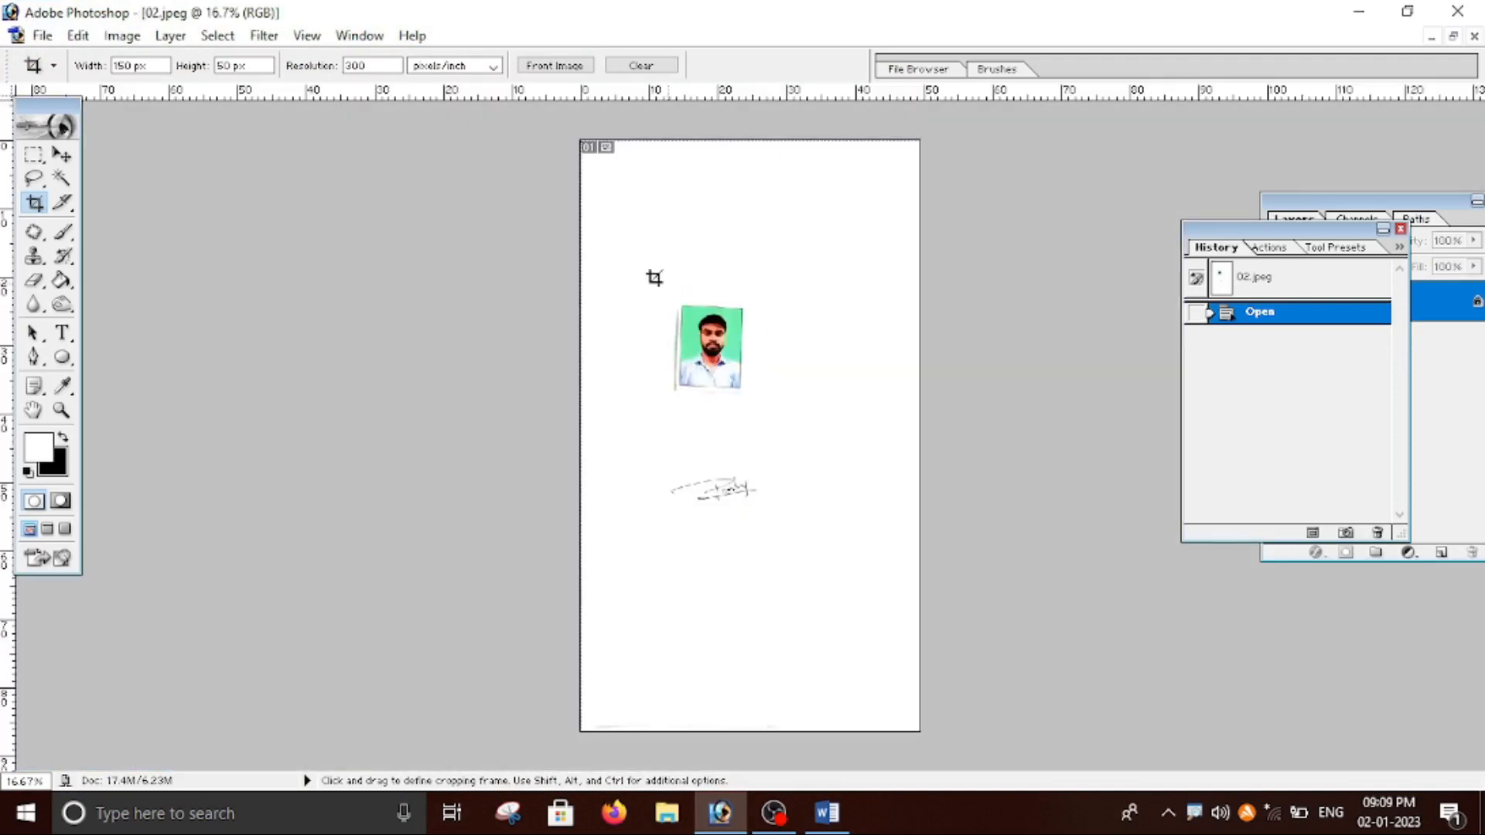
left_click_drag(623, 247, 790, 485)
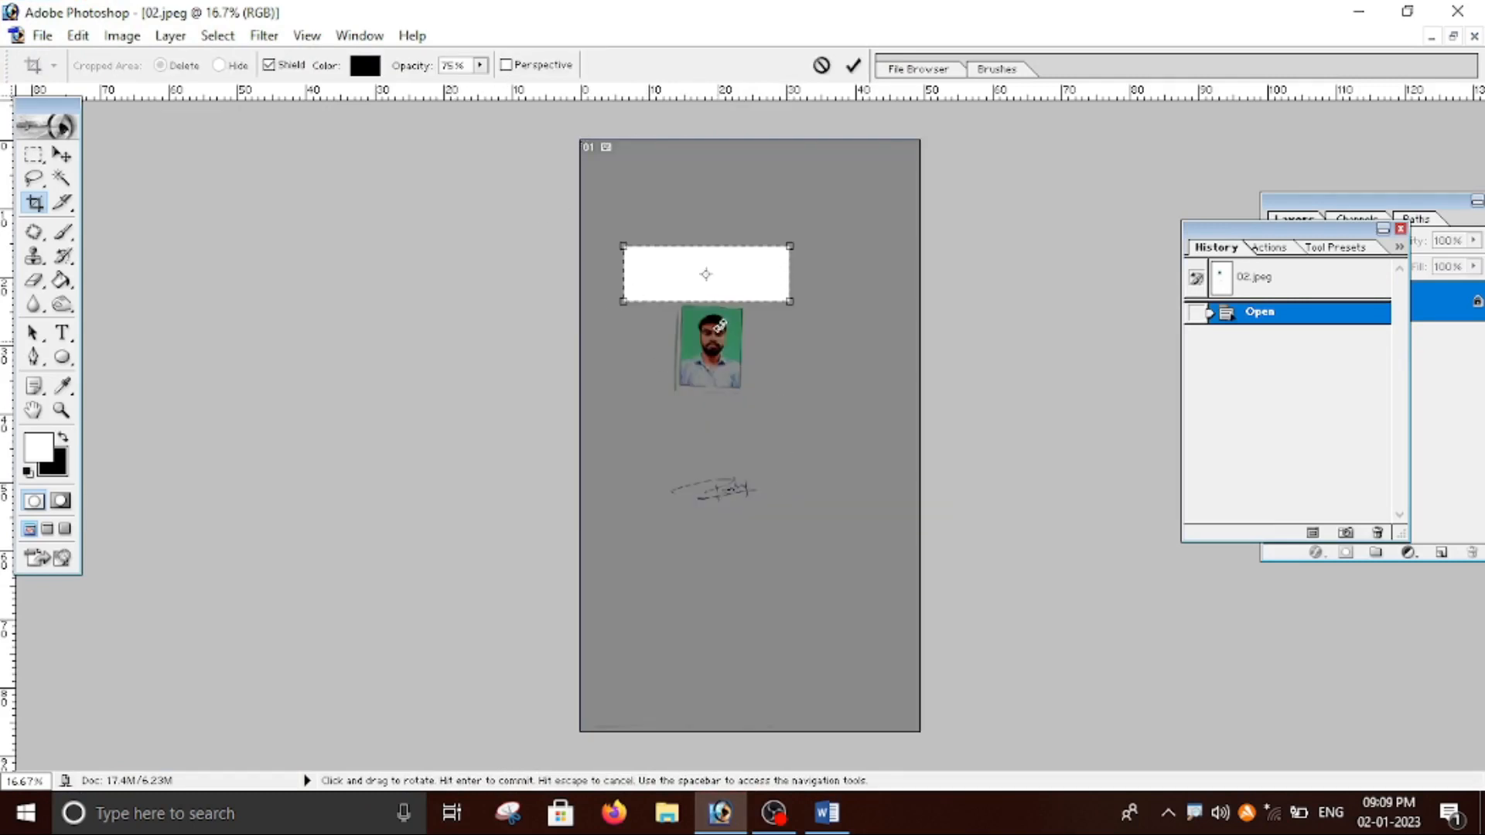
right_click(719, 266)
left_click(763, 305)
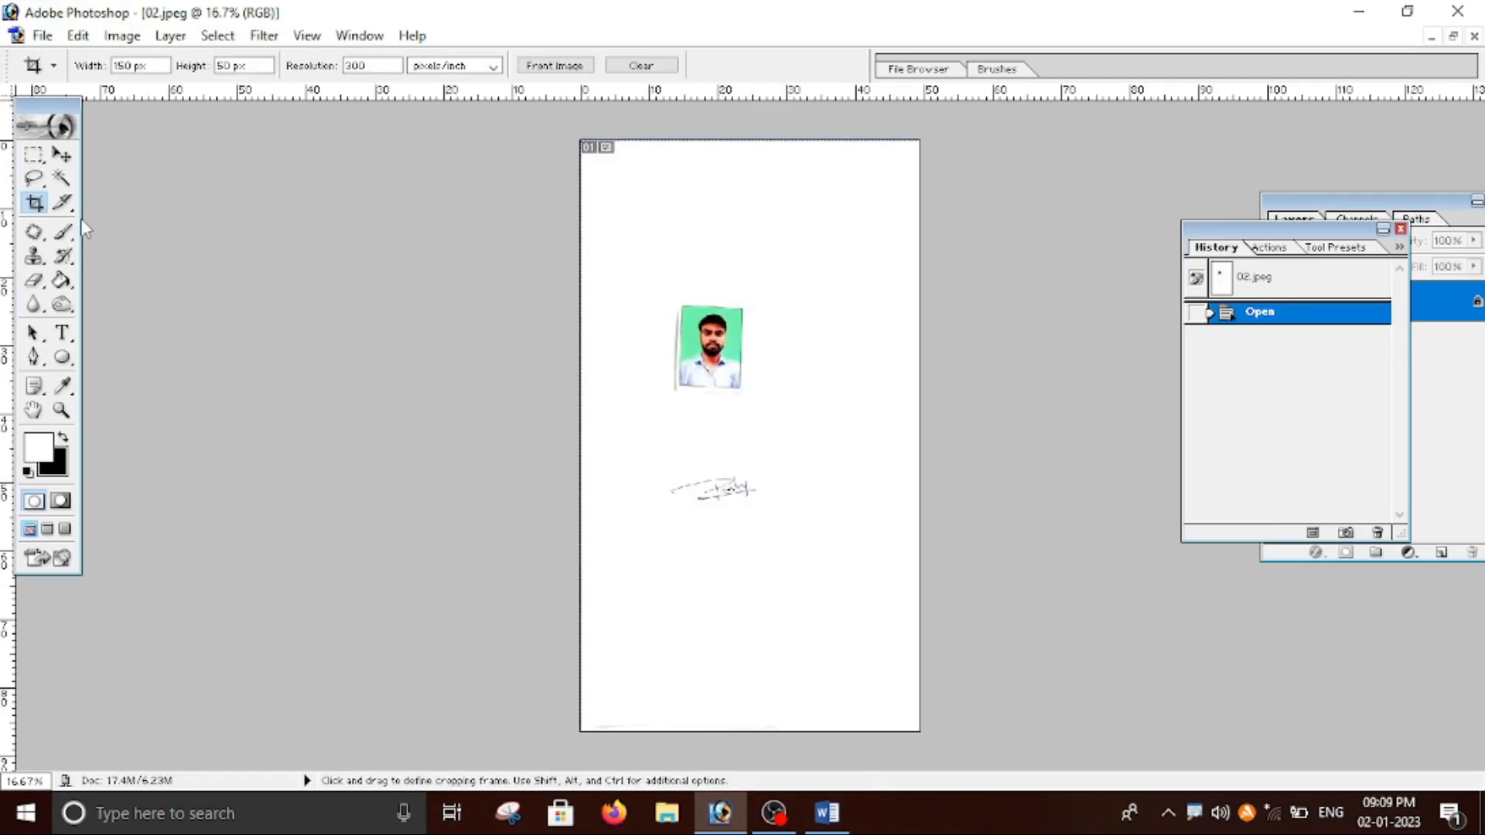
Clear the crop tool's fixed width, height and resolution, and crop the scan loosely around the portrait photo, excluding the signature.
left_click(616, 68)
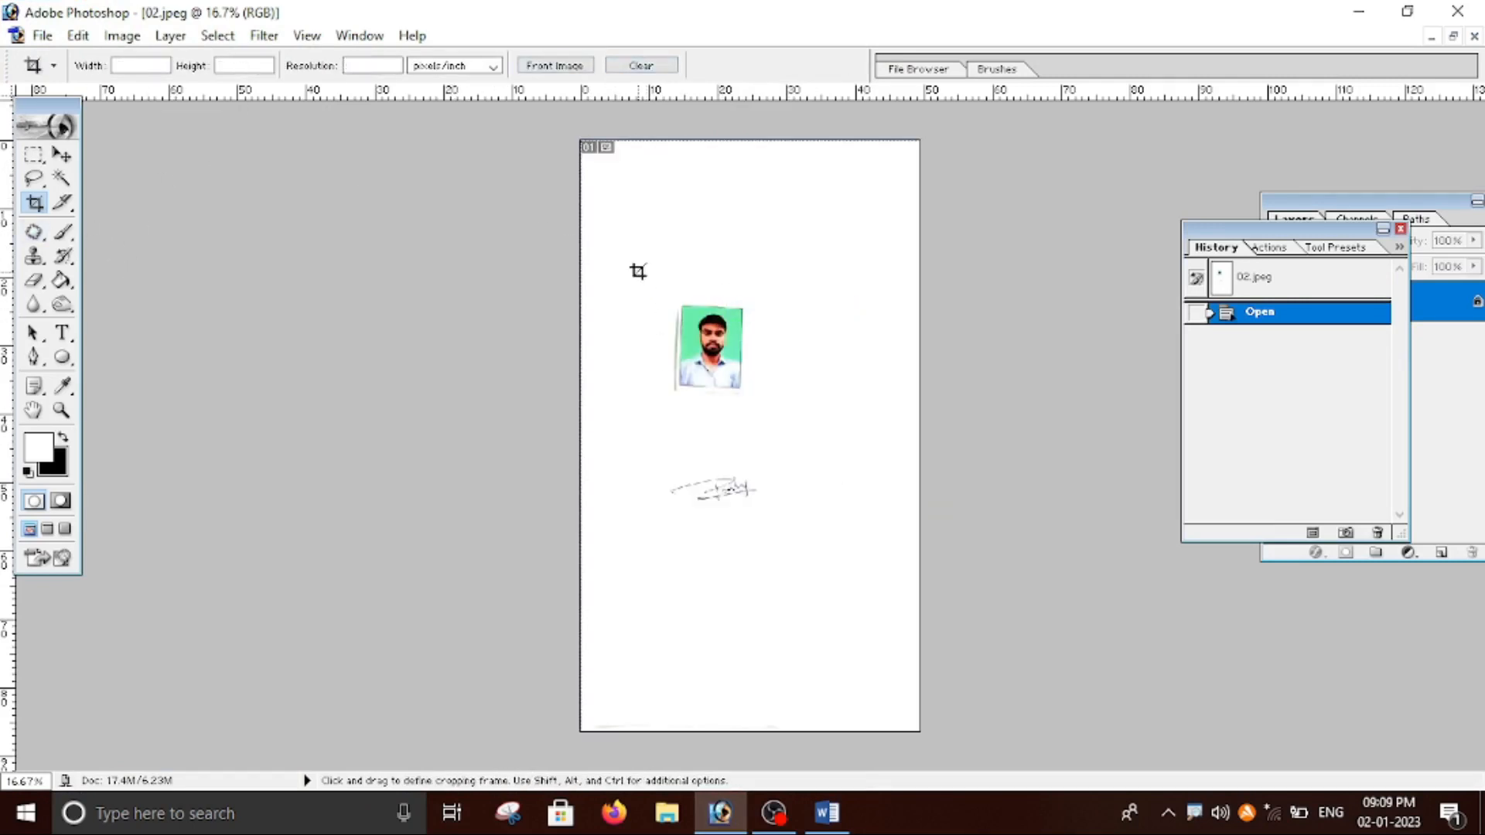
mouse_move(641, 257)
left_mouse_down()
mouse_move(759, 435)
mouse_move(788, 448)
left_mouse_up()
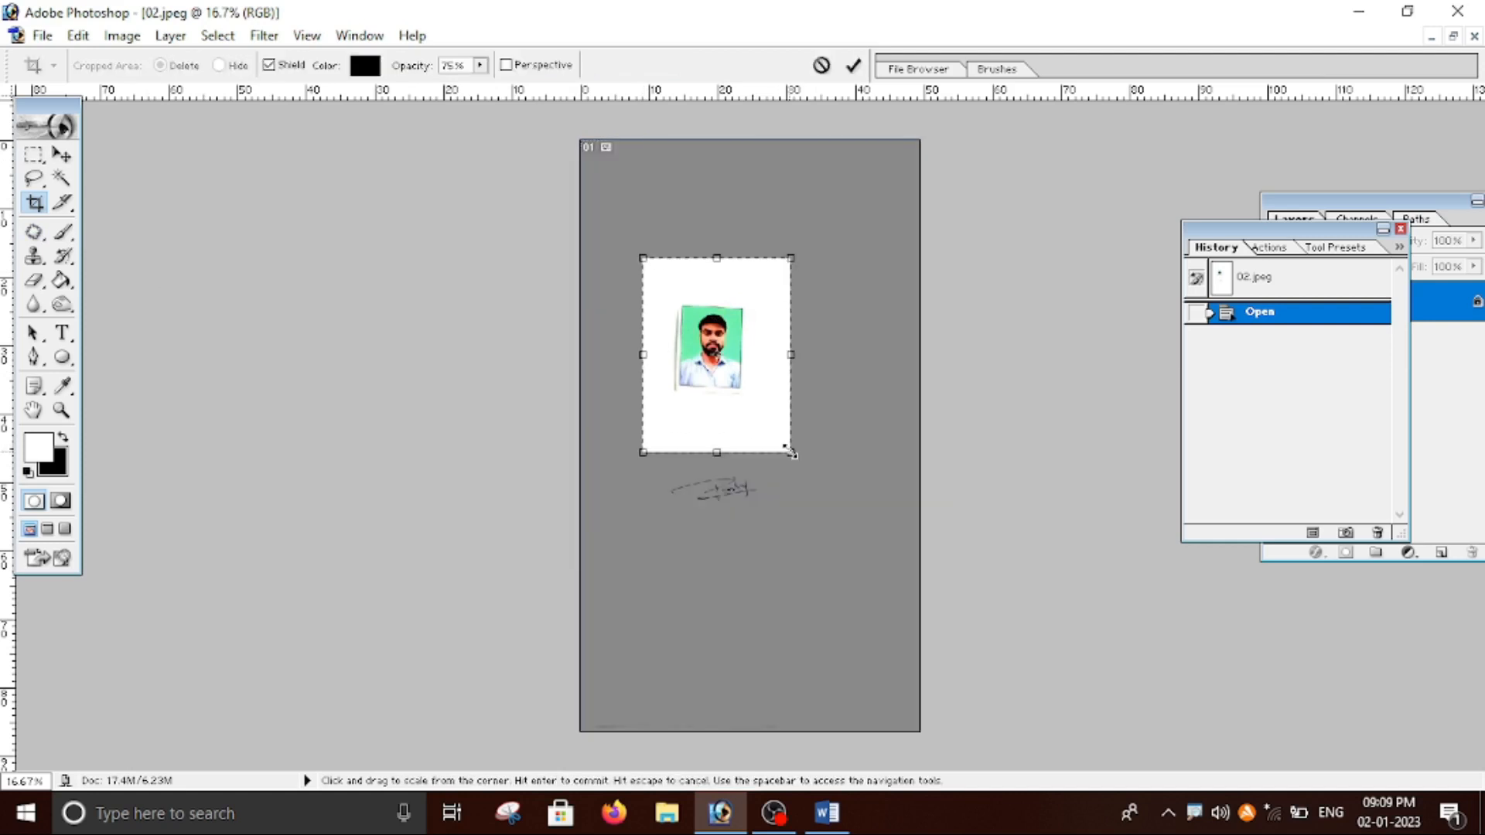
double_click(786, 446)
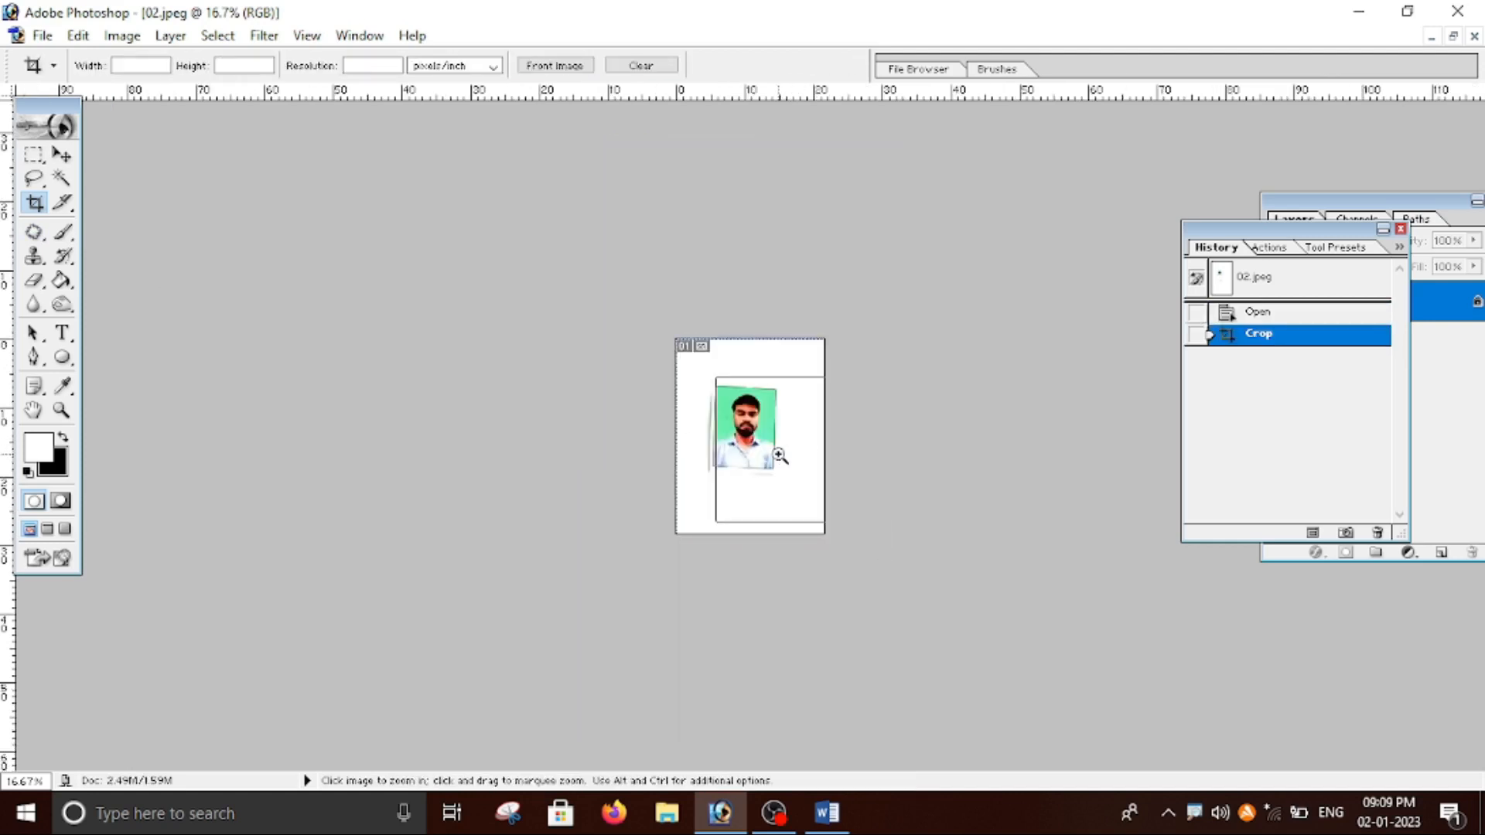
Select the whole canvas, rotate it with Free Transform by about -3.3° to straighten the portrait, and deselect.
left_click(781, 457, "ctrl")
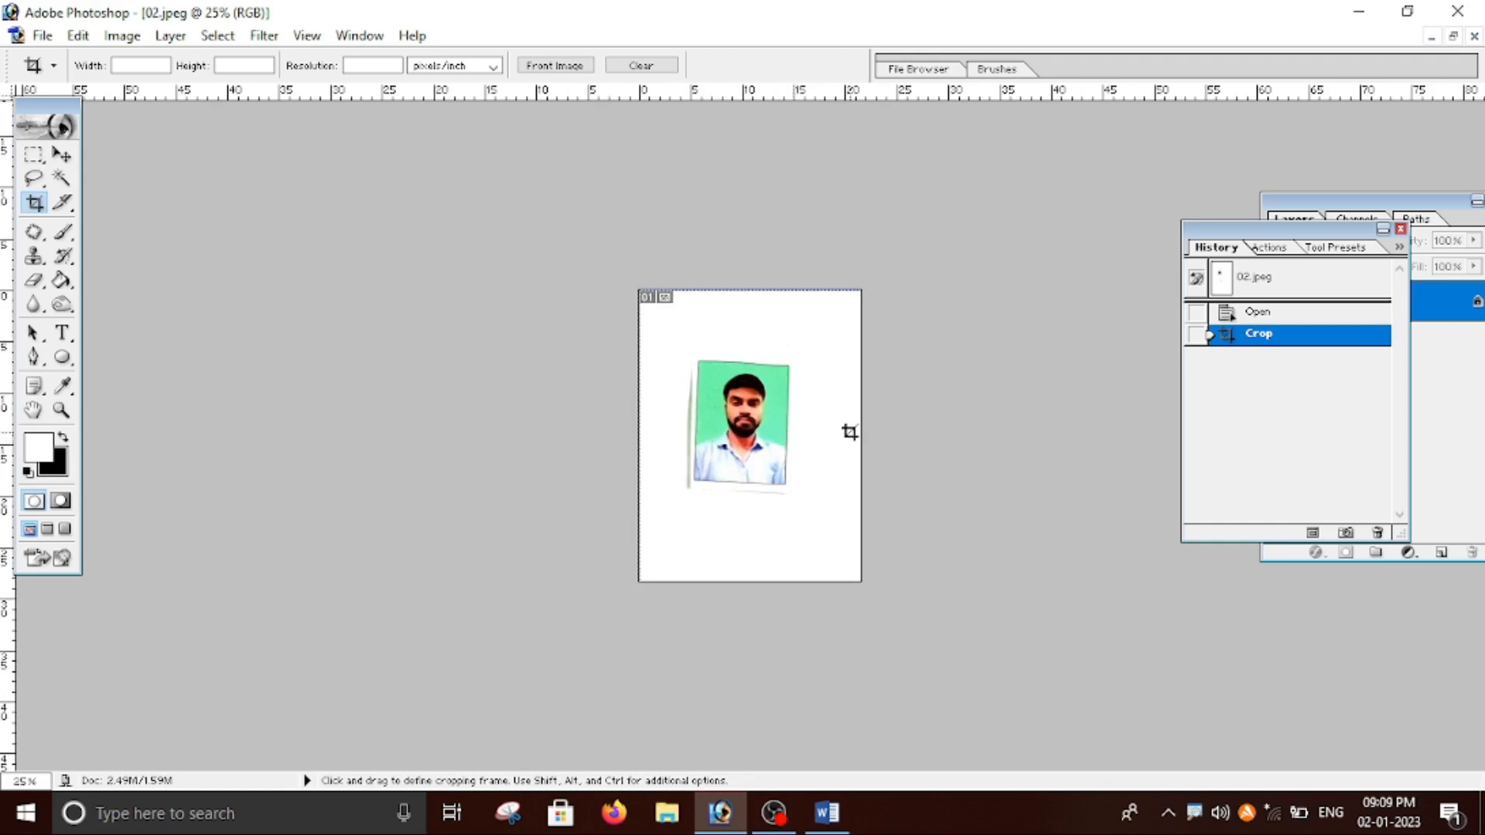
key("ctrl+a")
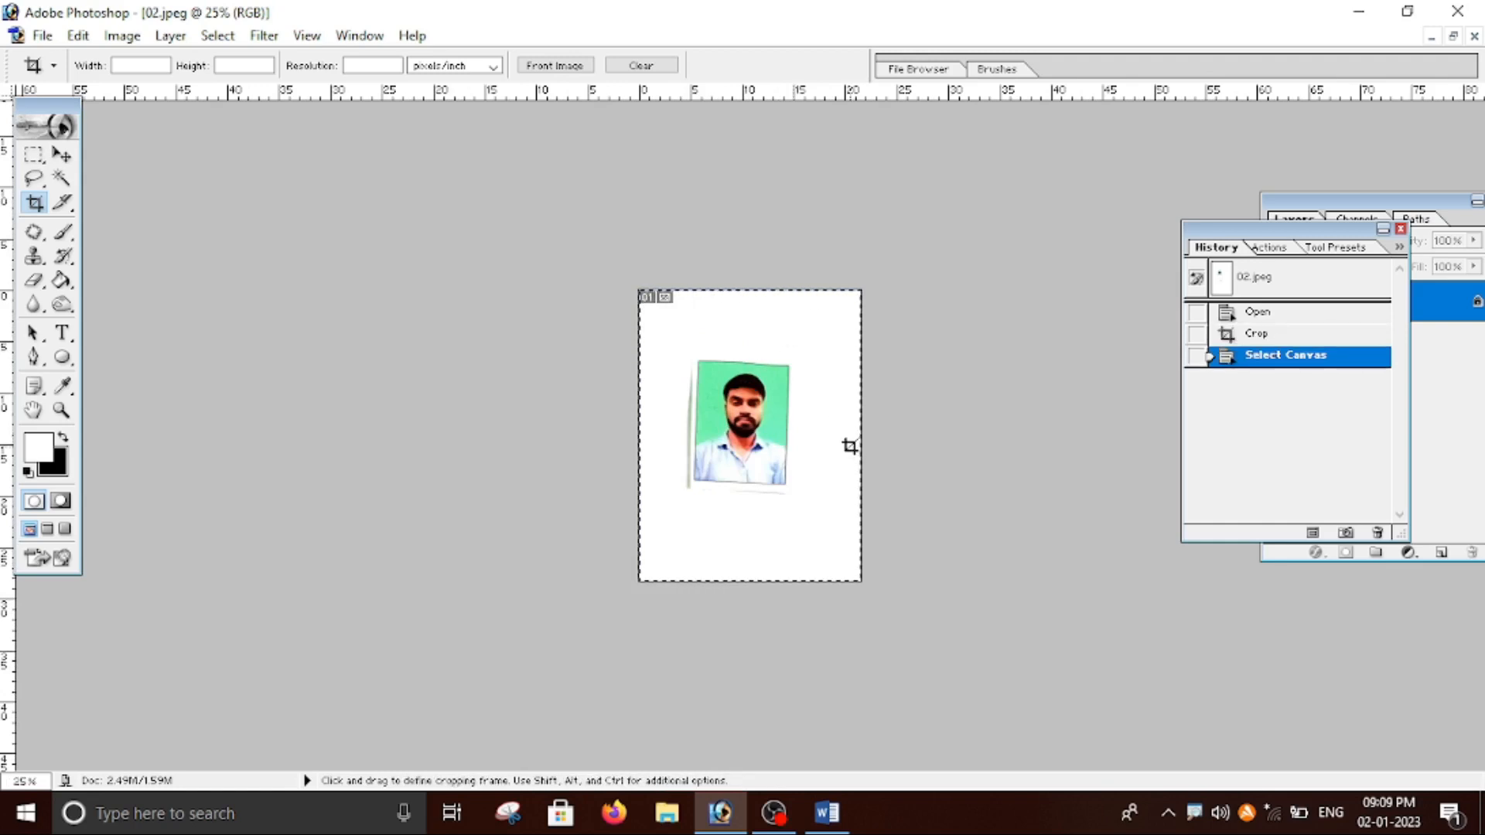
key("ctrl+t")
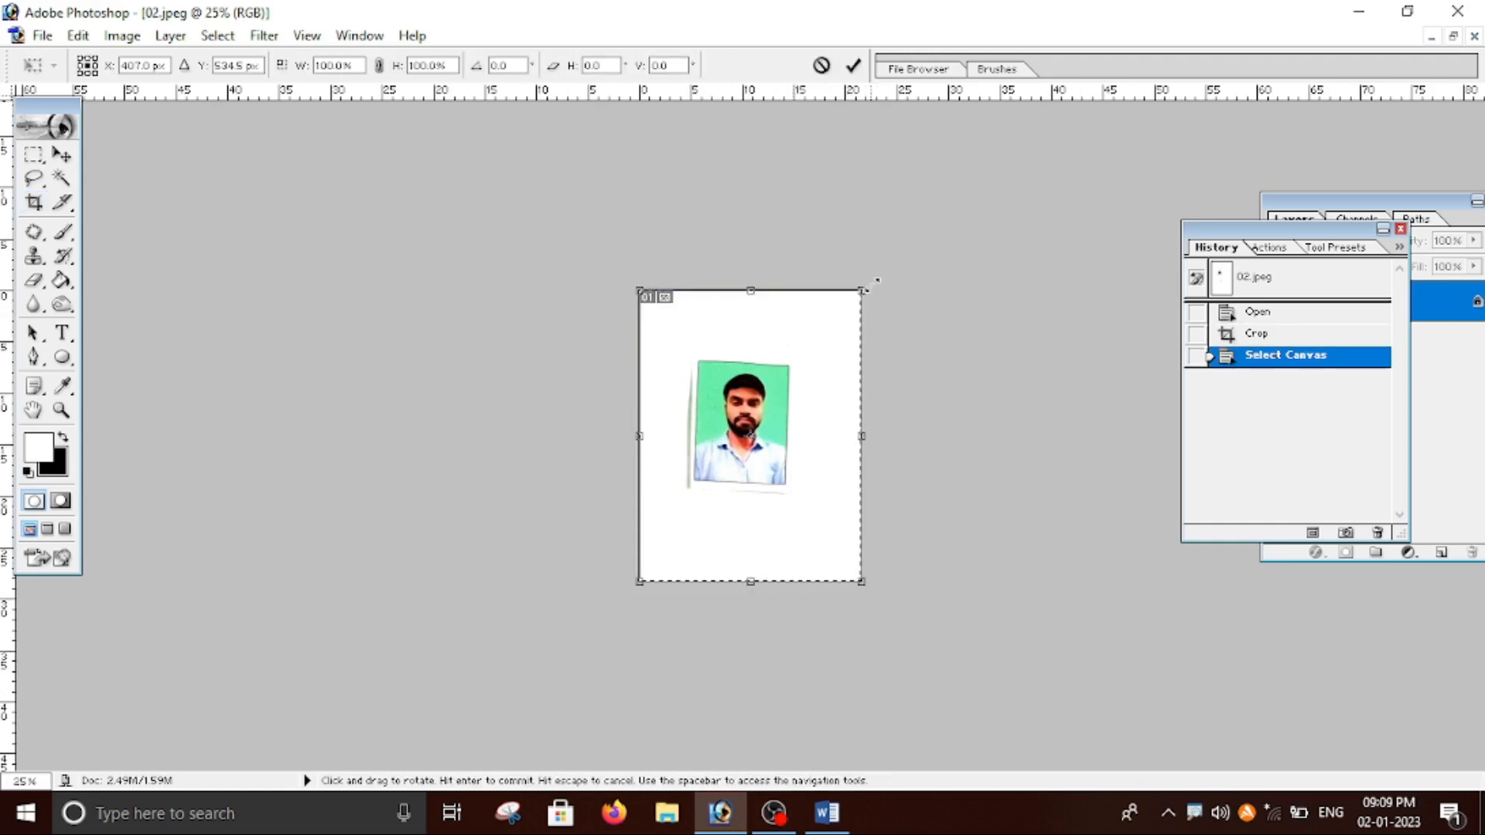
left_click_drag(888, 285, 881, 281)
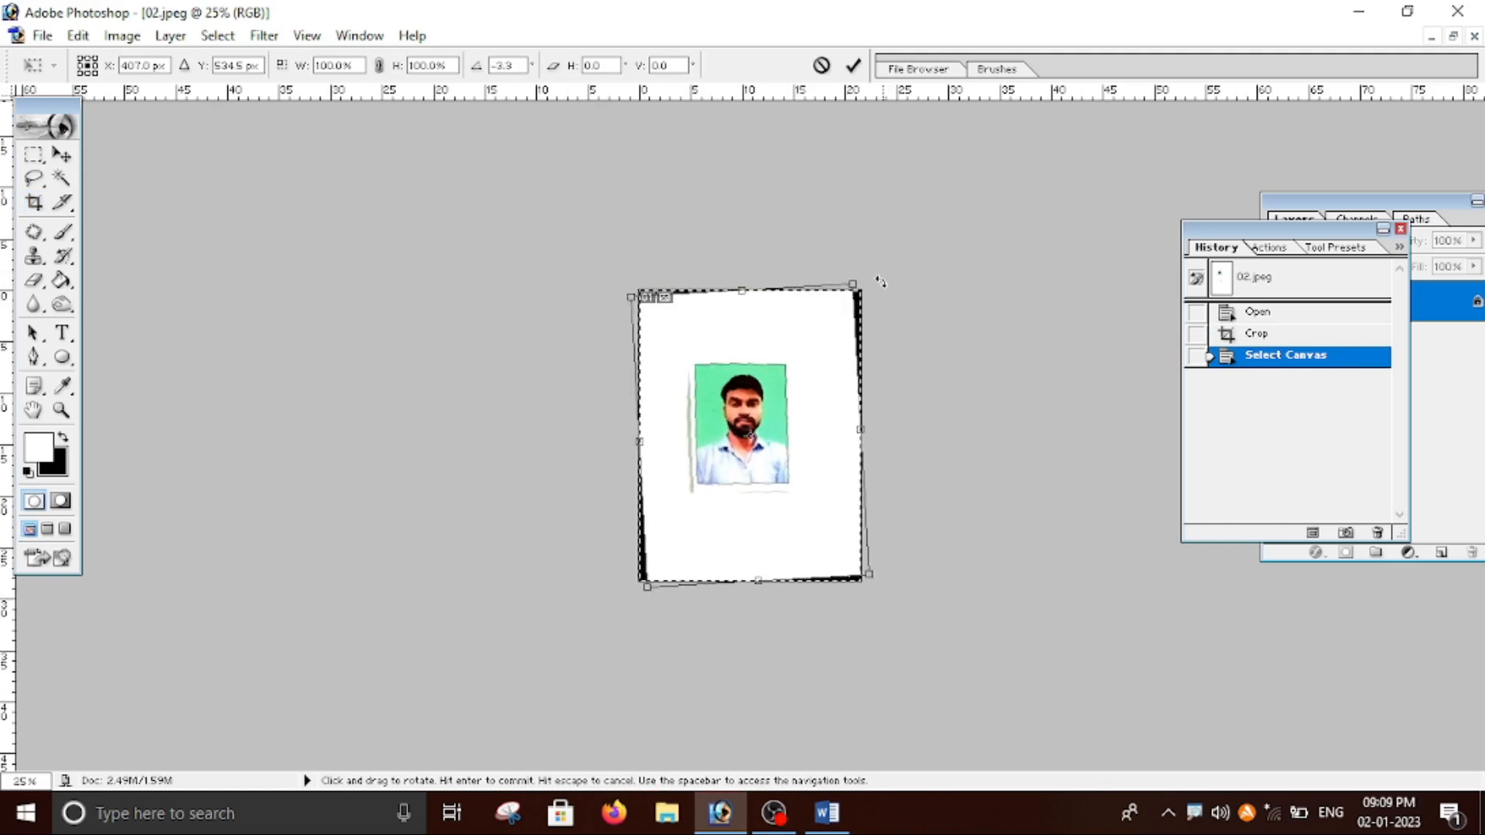
key("Return")
key("c")
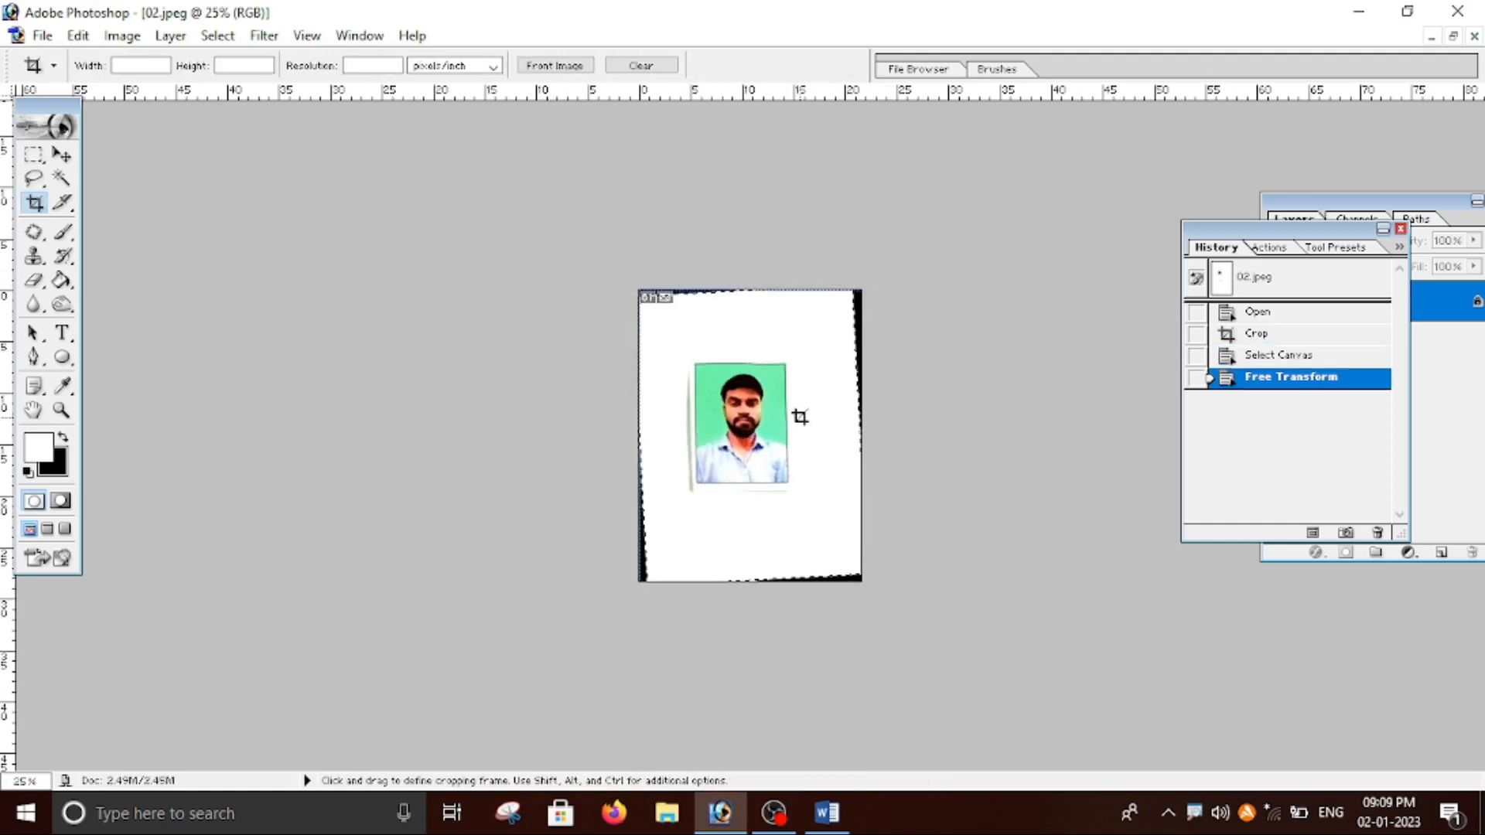
key("ctrl+d")
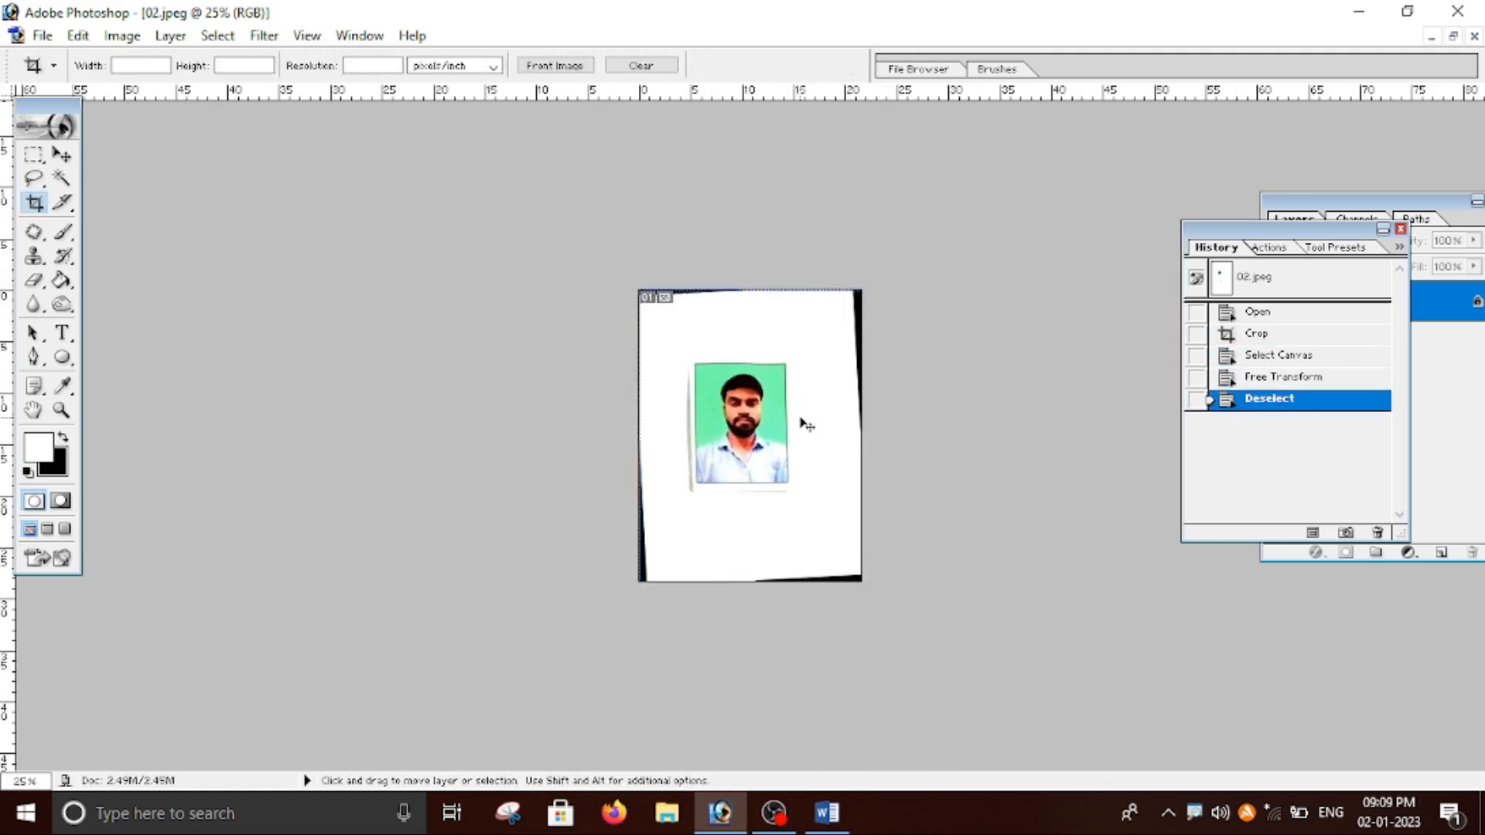
Crop the image closely around the portrait to about 378 × 474 pixels, leaving a thin white border.
left_click(799, 421, "ctrl")
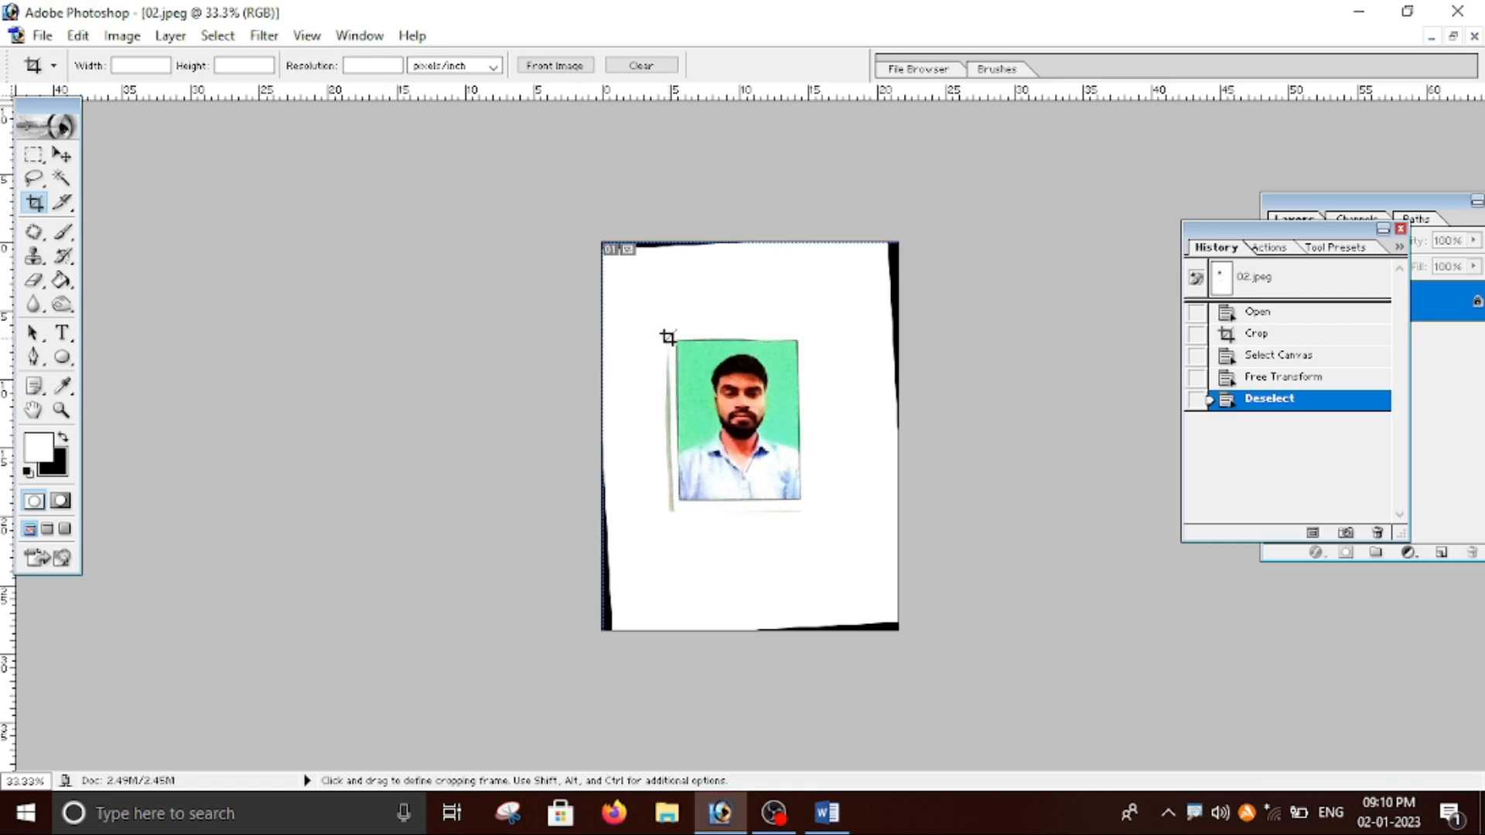
left_click_drag(670, 335, 804, 505)
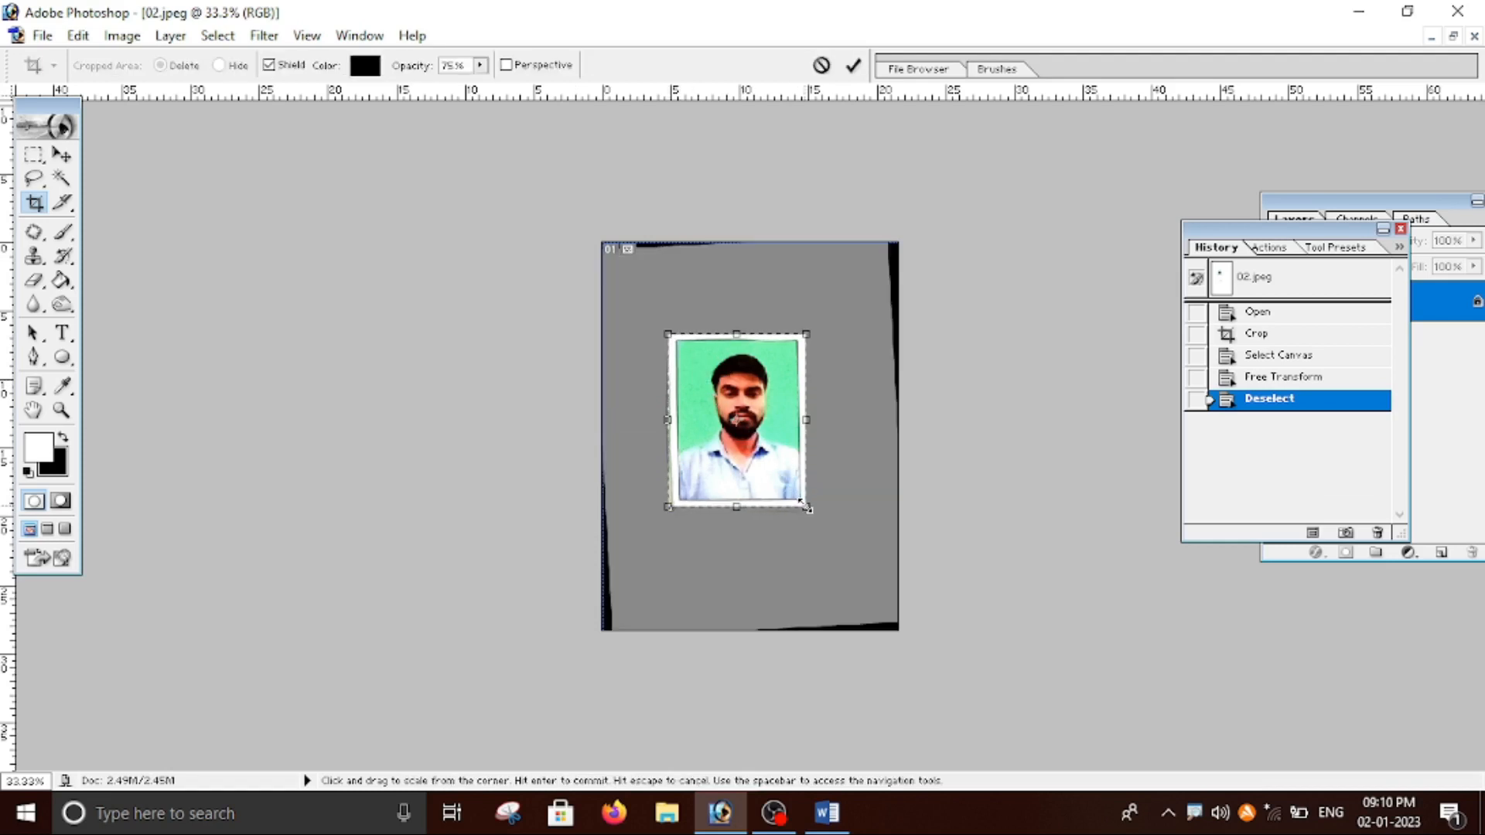
key("Return")
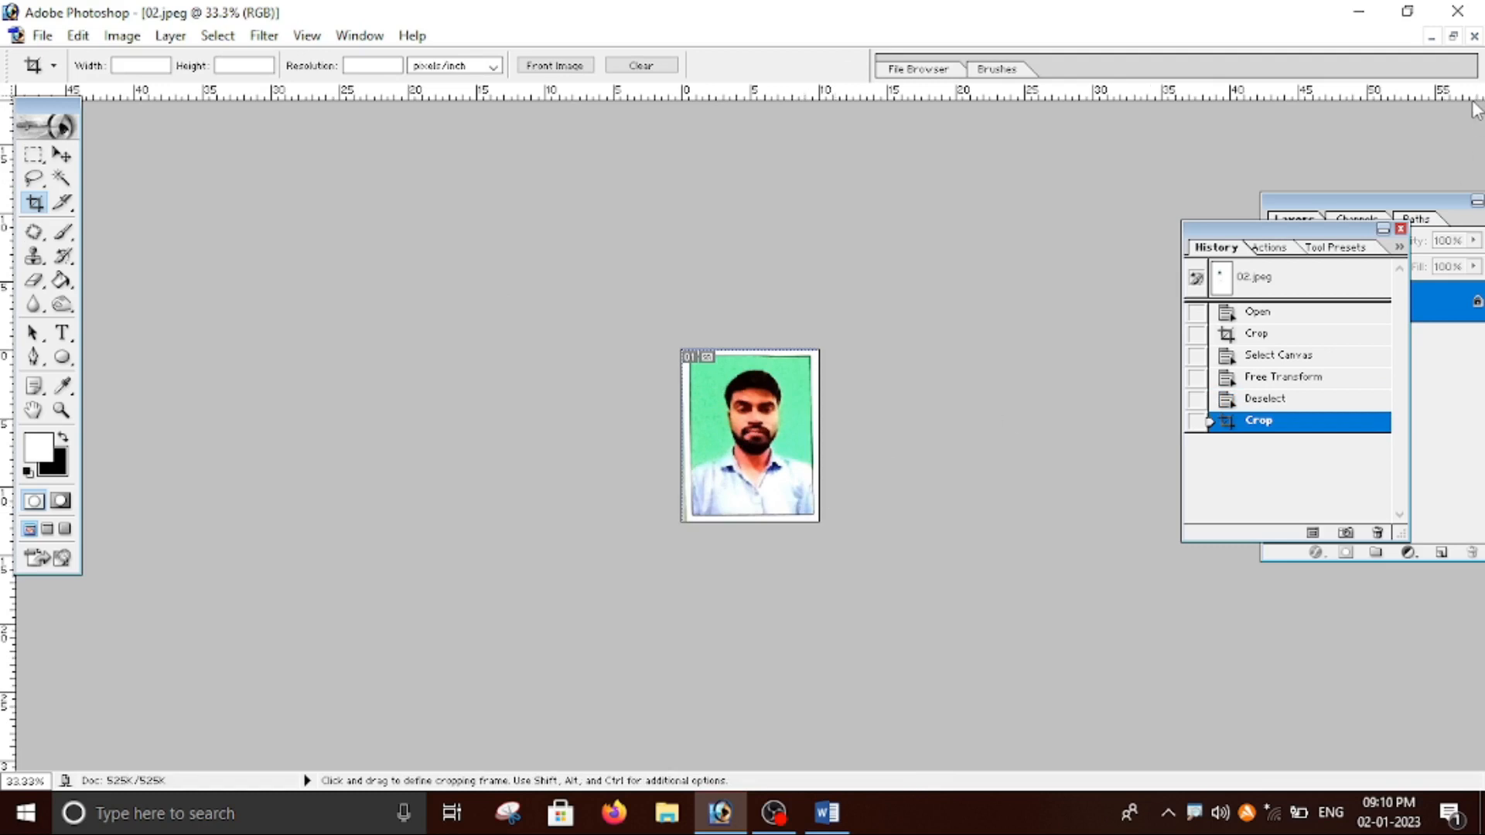
Open Image Size for the cropped portrait and check the required photo dimensions in the Word document.
left_click(1452, 36)
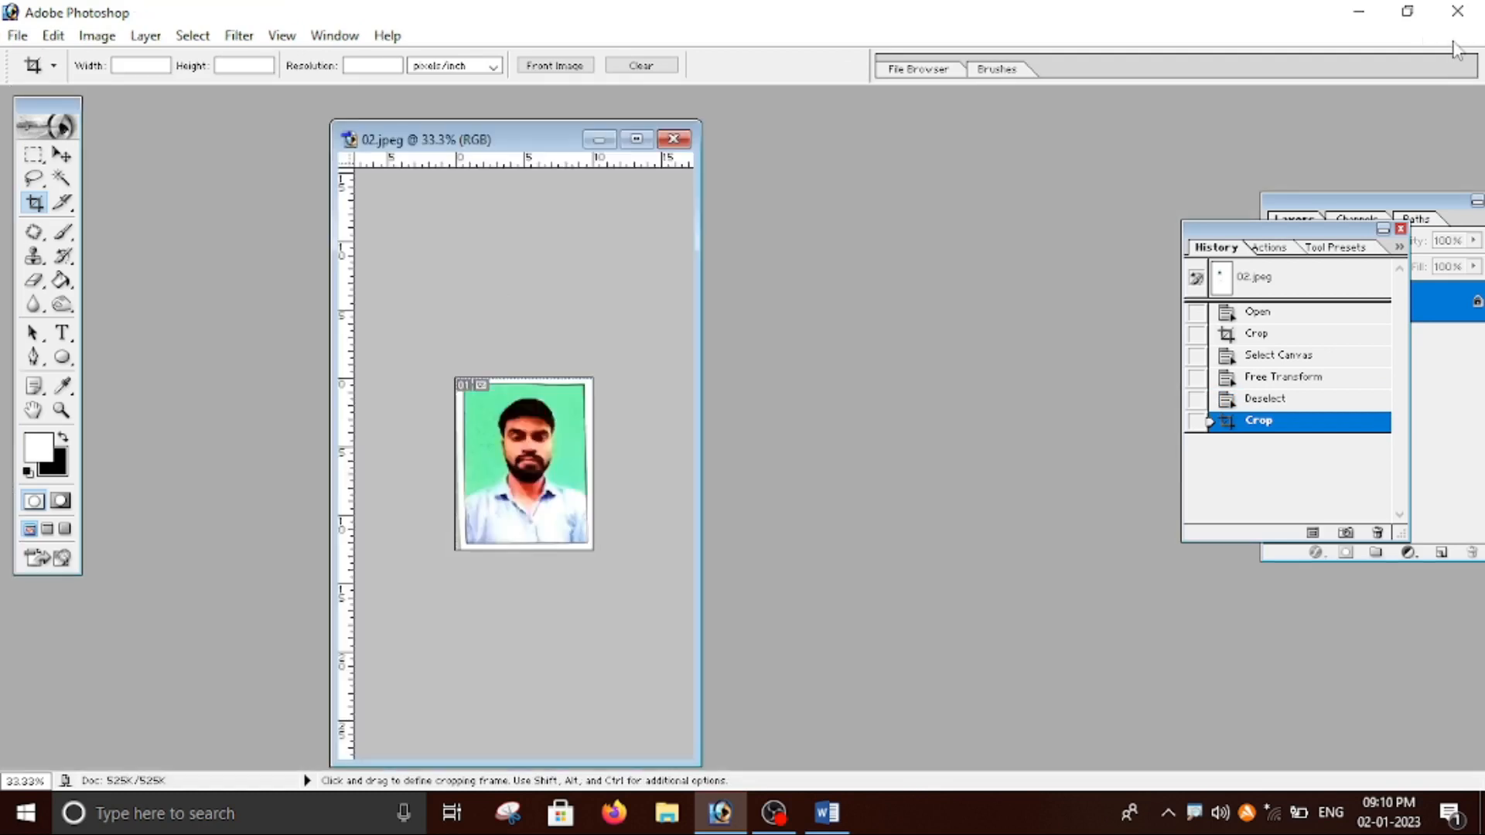
right_click(538, 141)
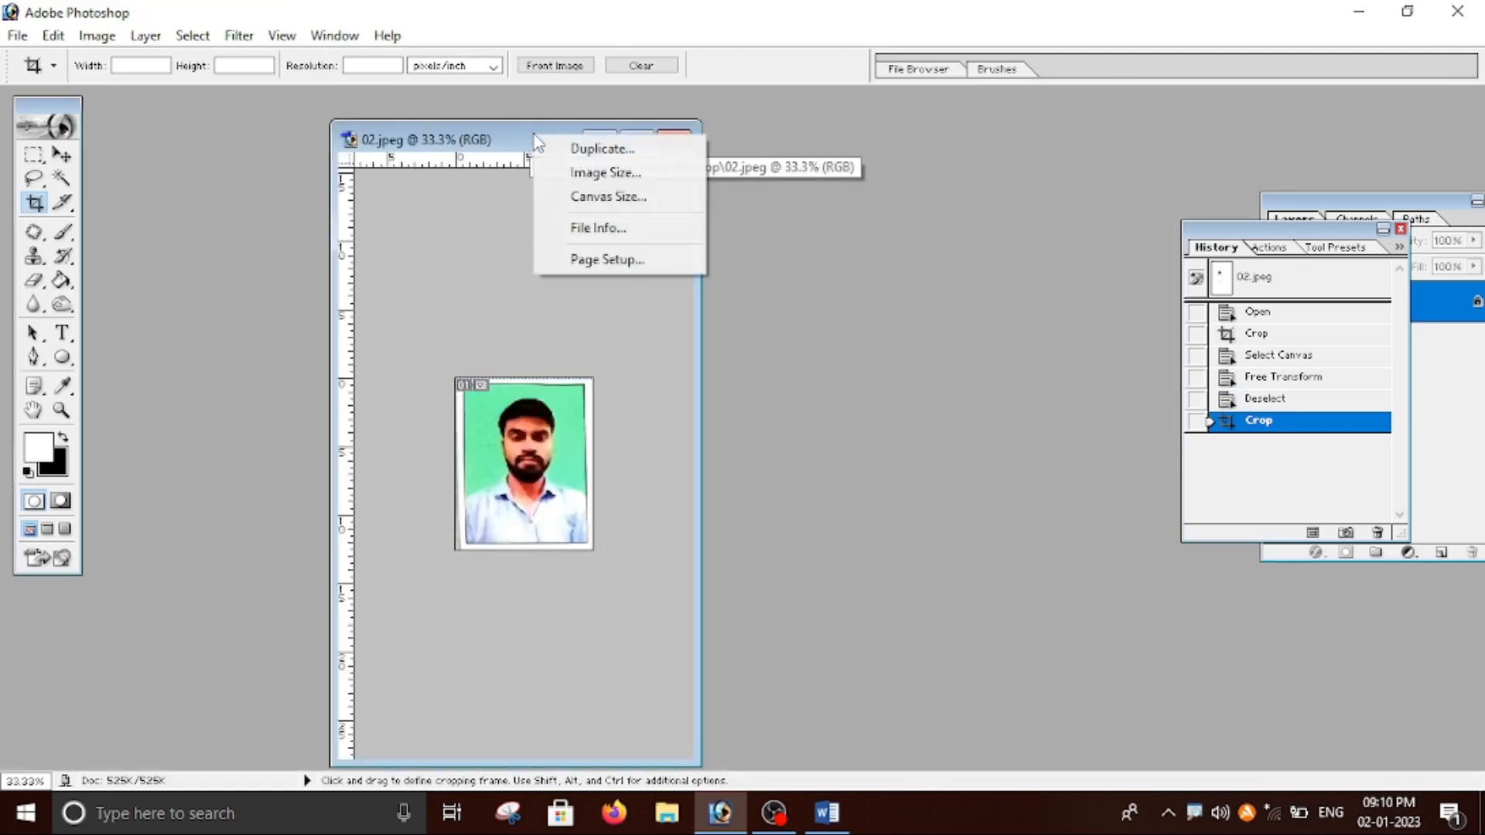
left_click(609, 171)
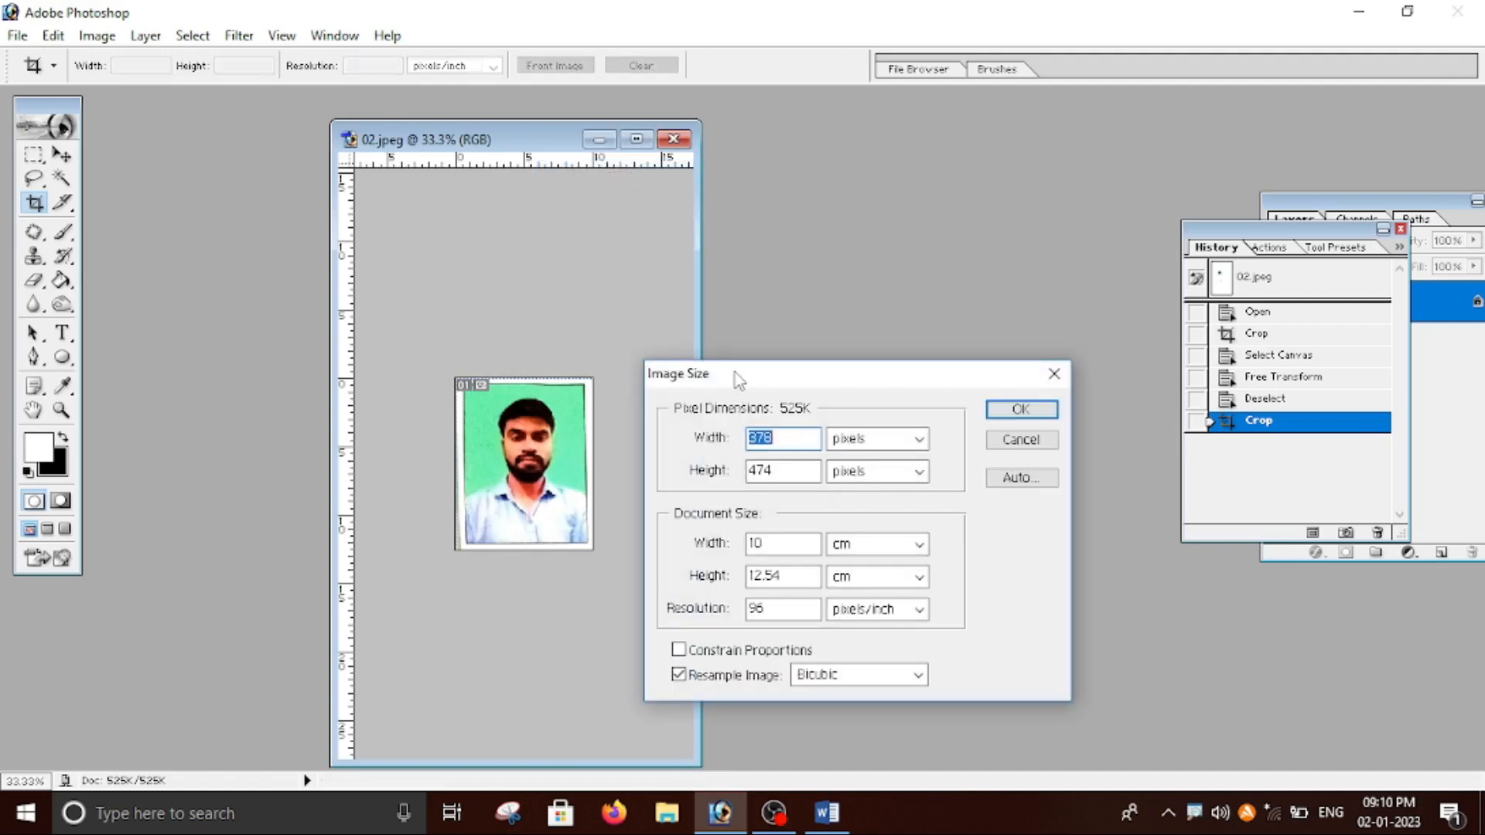
left_click_drag(739, 379, 766, 321)
left_click(826, 812)
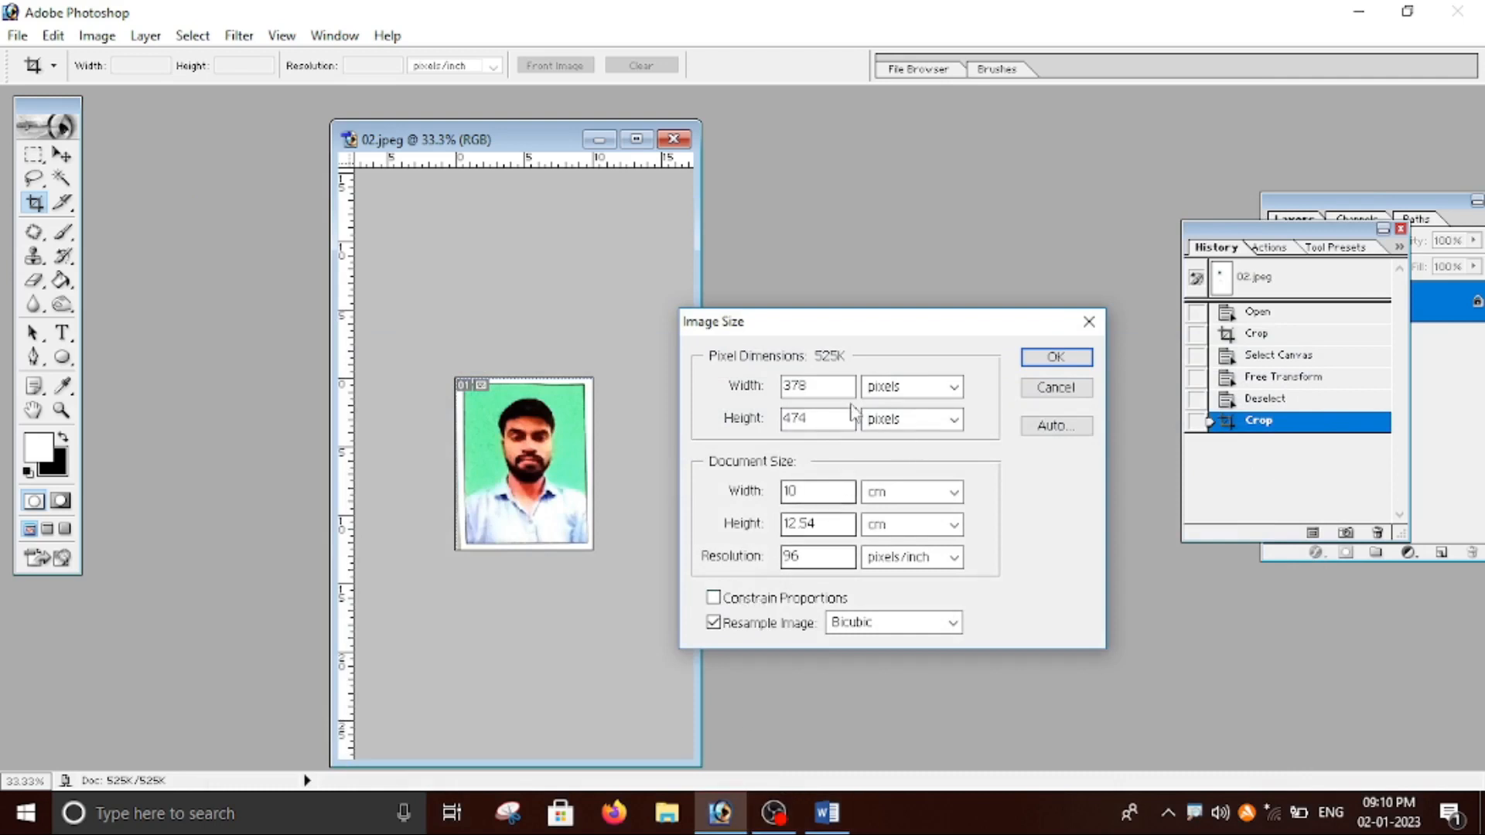
left_click(852, 324)
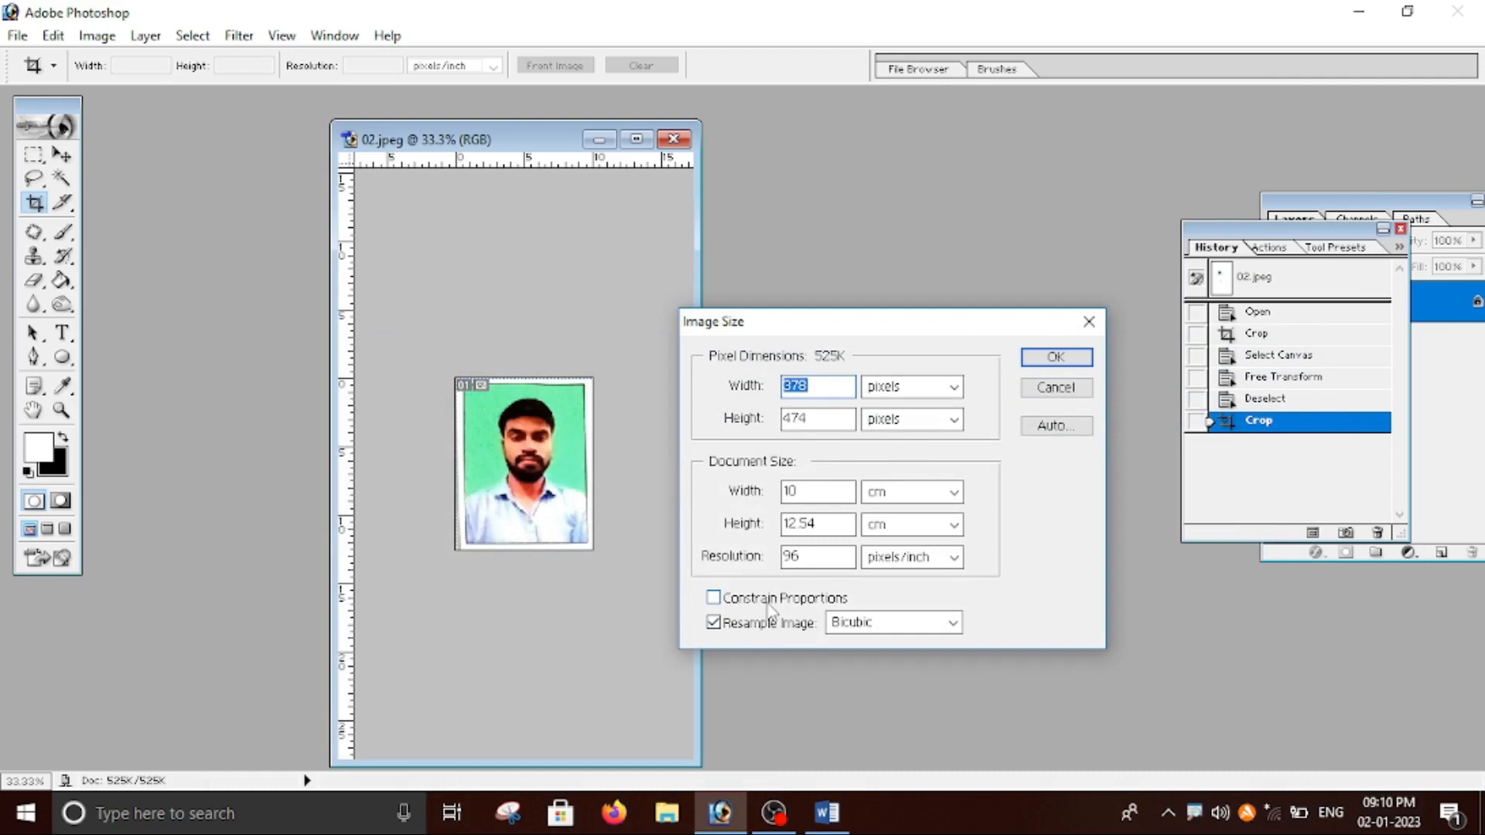
Turn on Constrain Proportions and set the resolution to 300 pixels/inch.
left_click(713, 598)
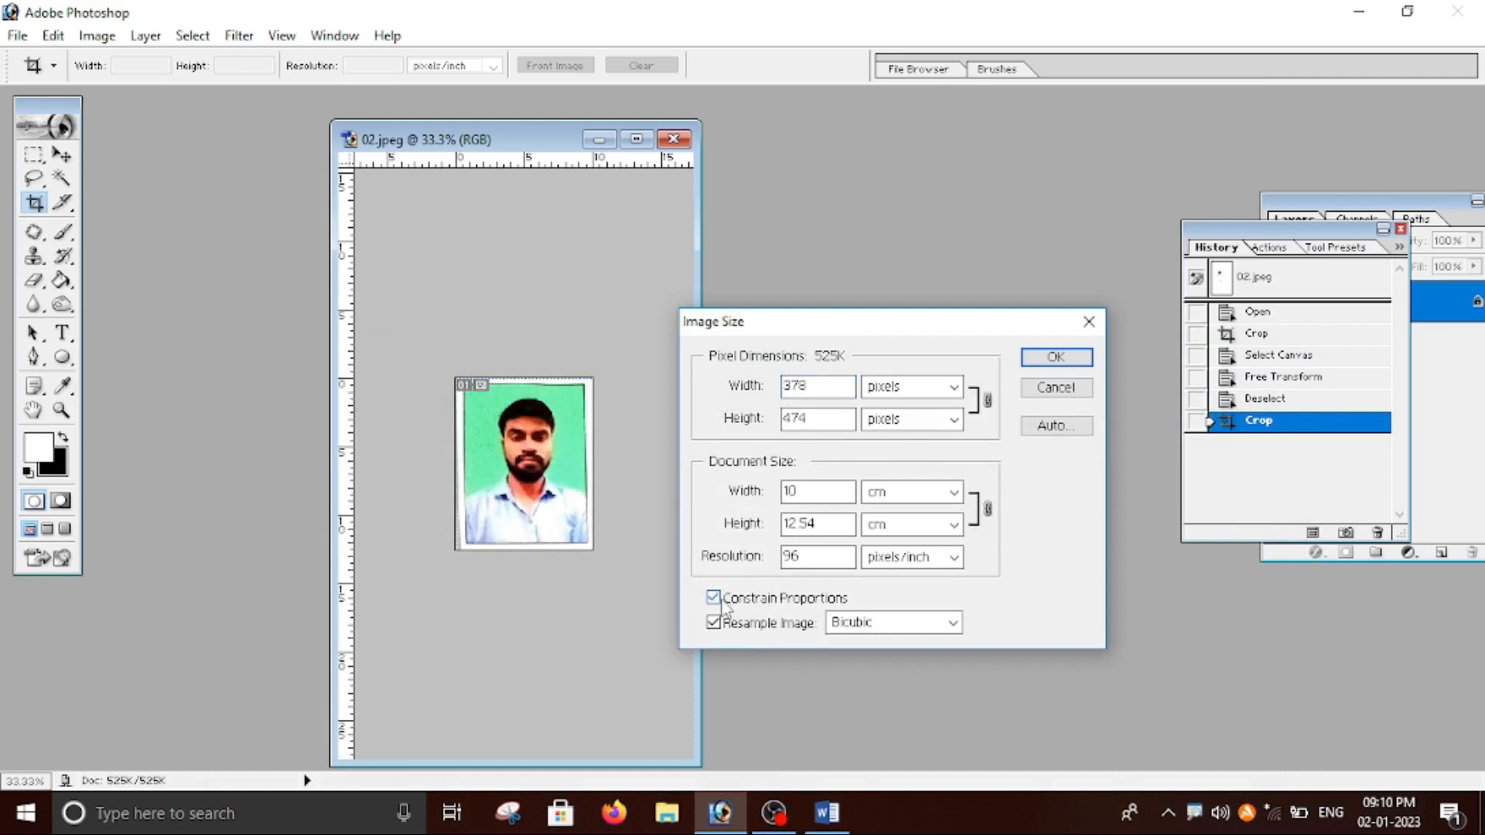
left_click(836, 390)
left_click(805, 557)
key("BackSpace")
key("BackSpace")
type("300")
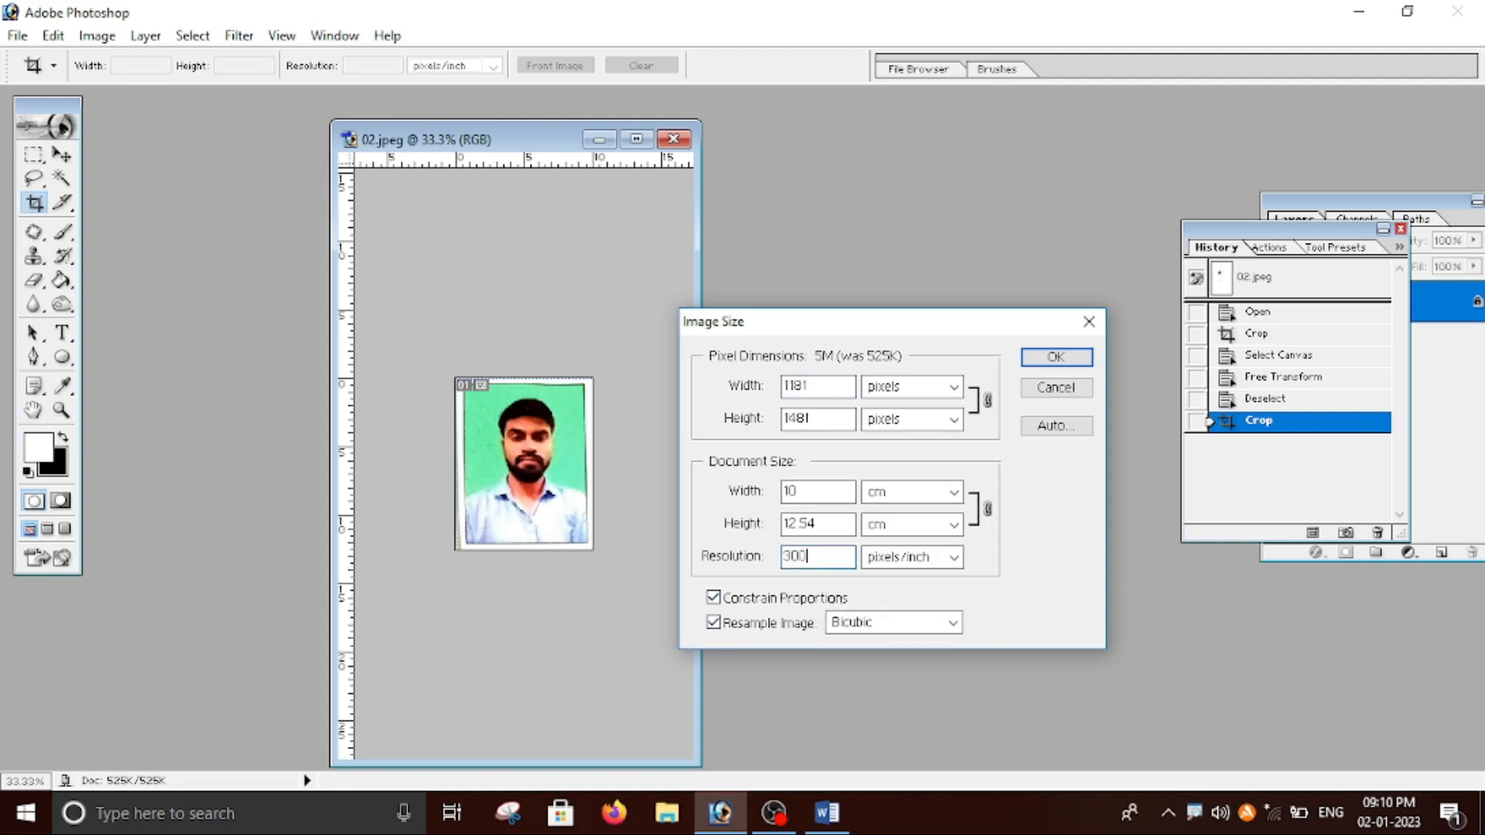
Set the image width to 100 pixels.
left_click(831, 392)
key("BackSpace")
key("BackSpace")
key("BackSpace")
key("BackSpace")
type("100")
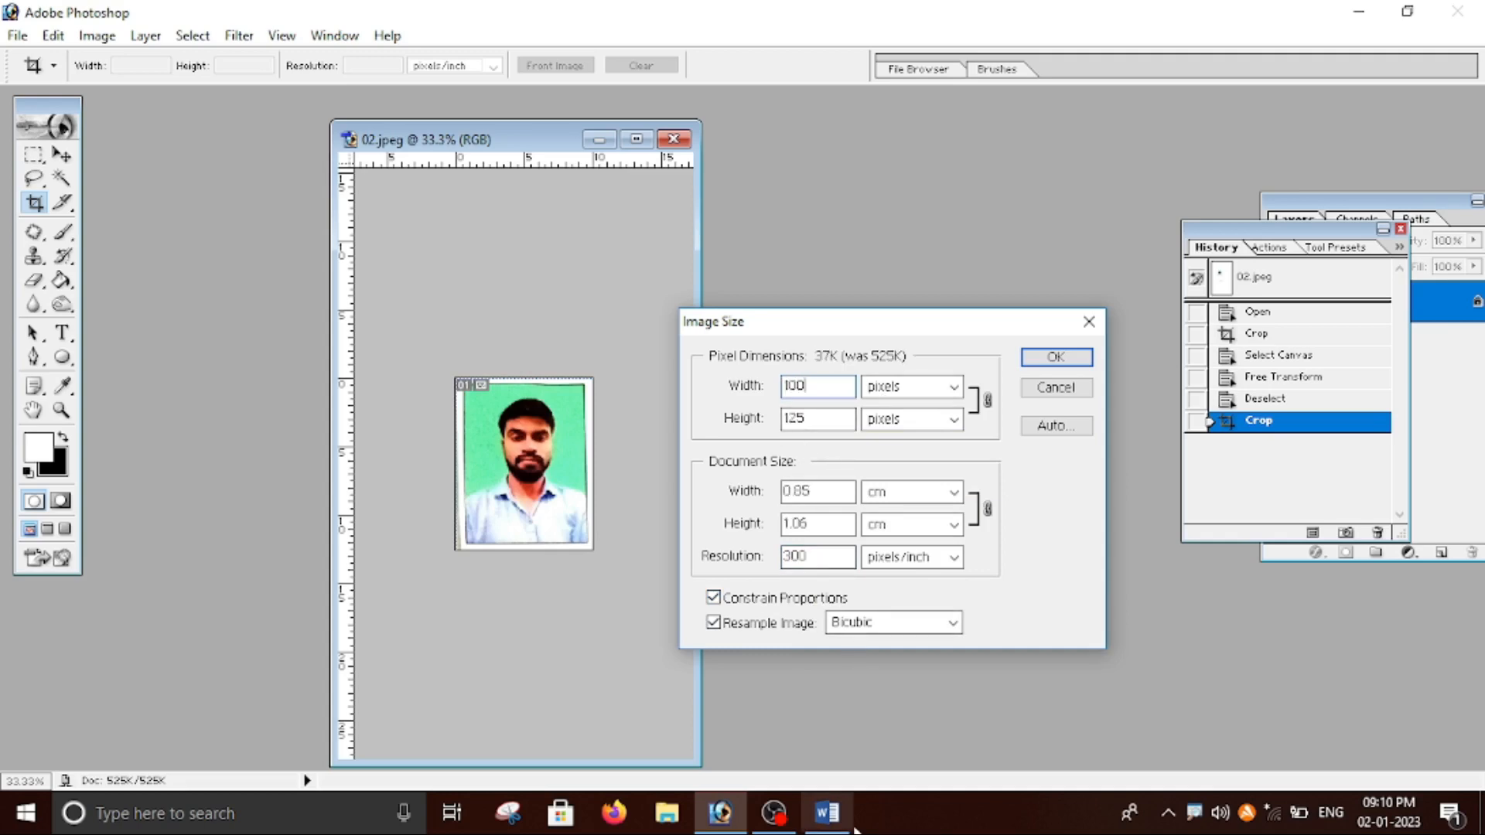
Recheck the photo dimensions in Word, try to replace the linked height, and re-enter 100 pixels as the width.
left_click(827, 813)
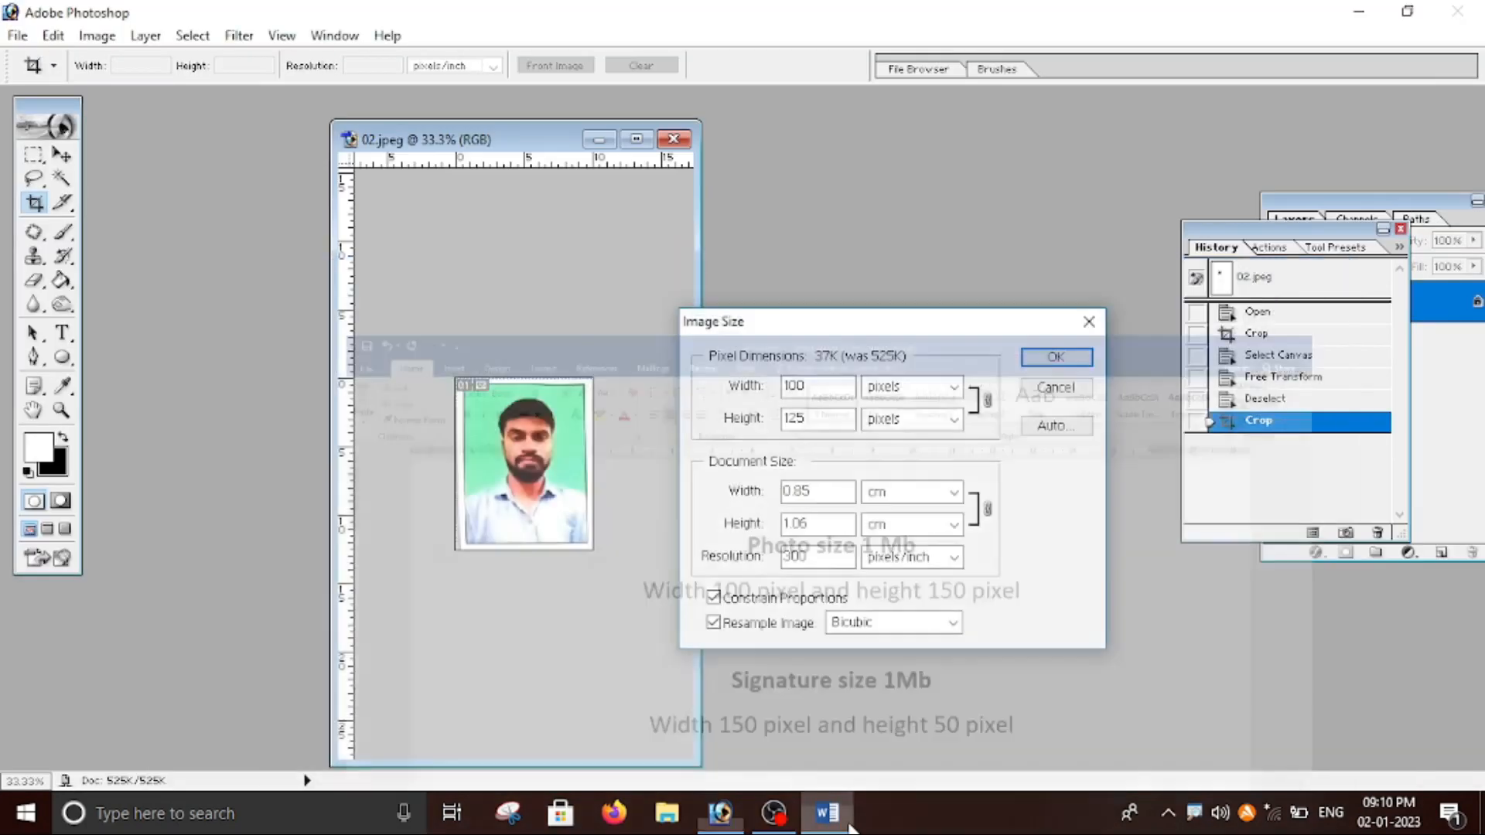
left_click(828, 814)
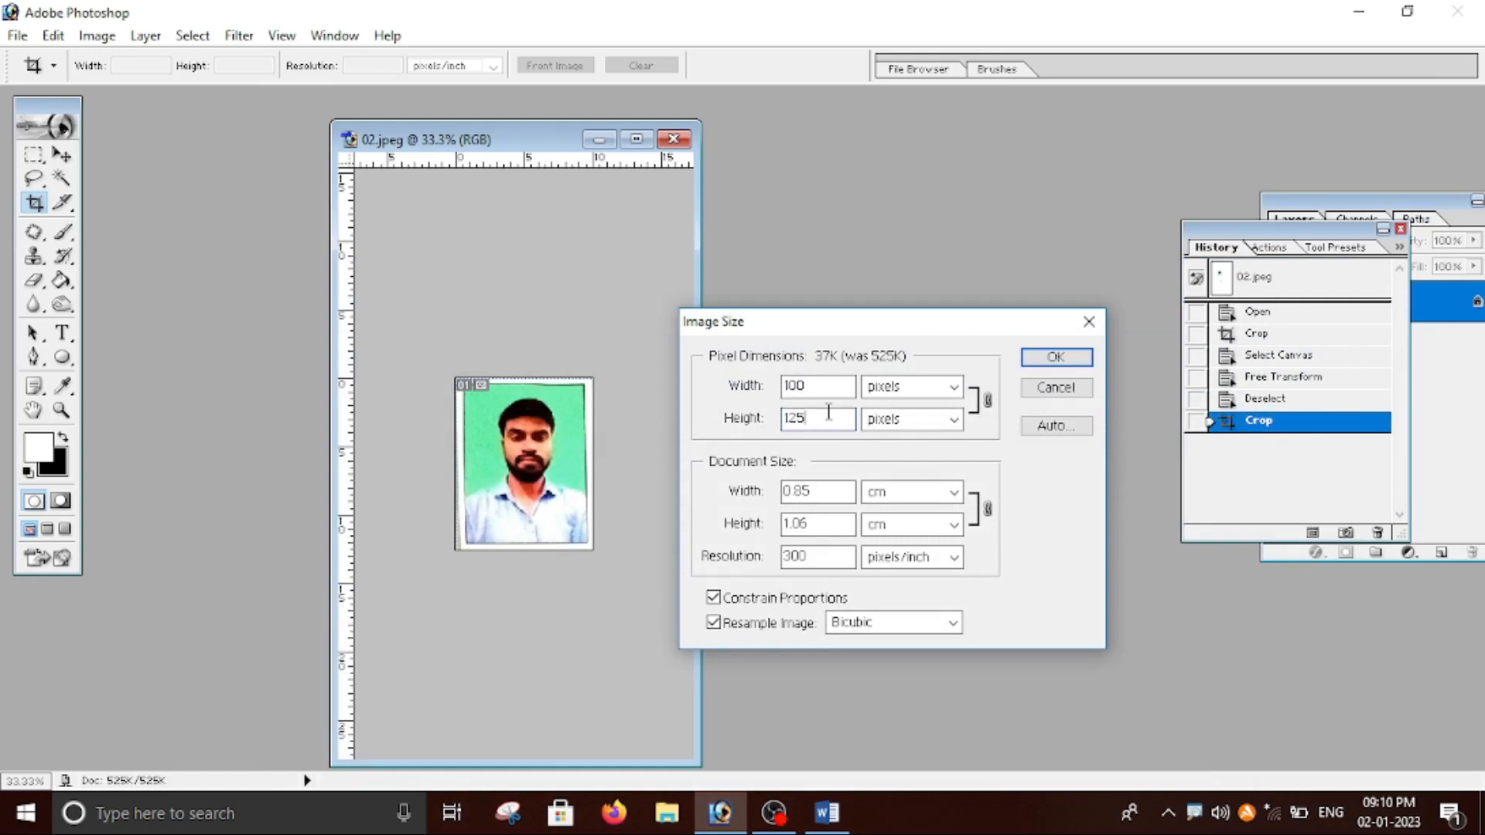
key("BackSpace")
key("BackSpace")
key("BackSpace")
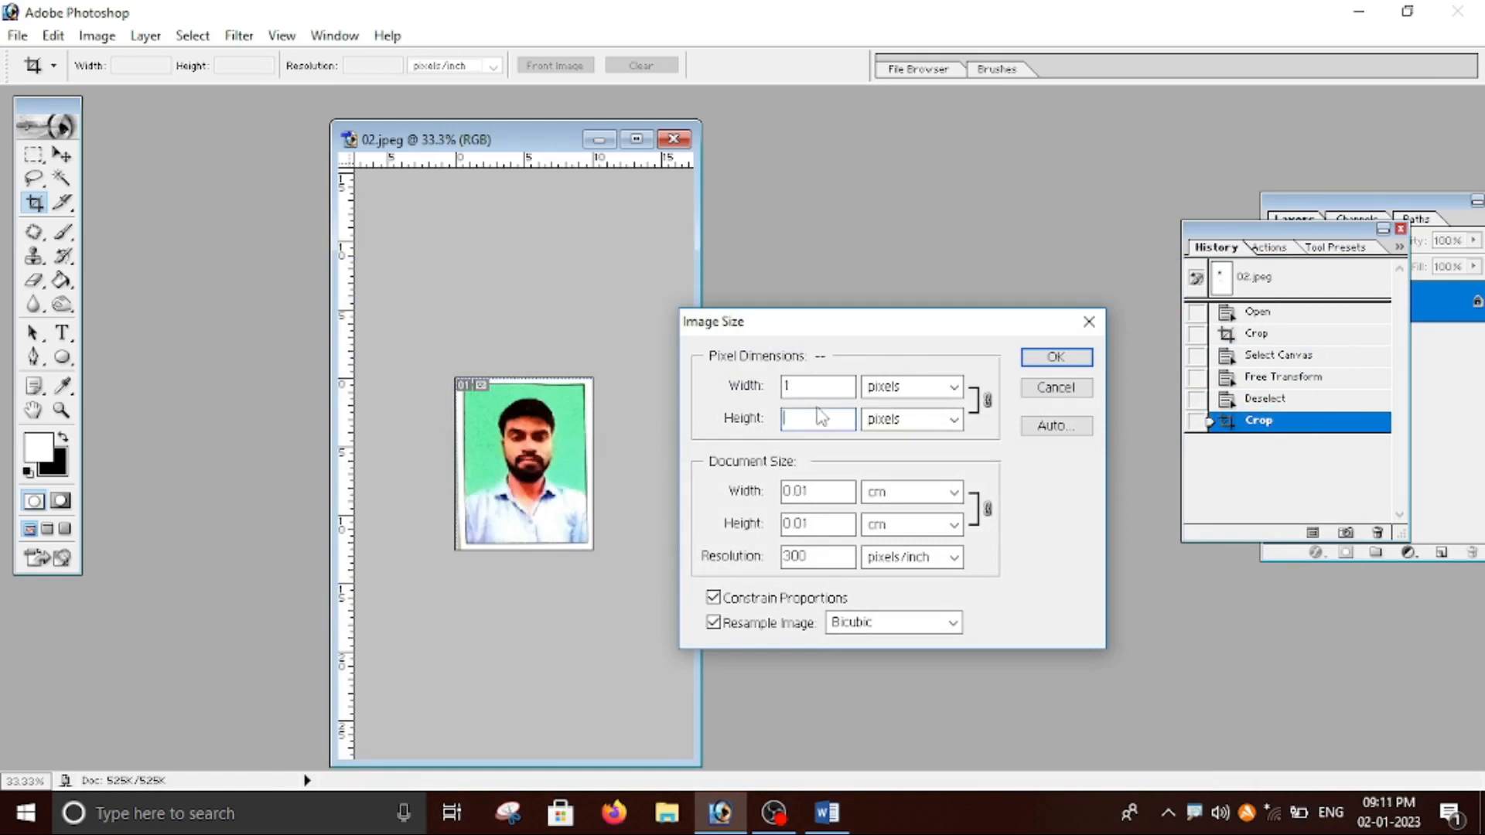
left_click(813, 393)
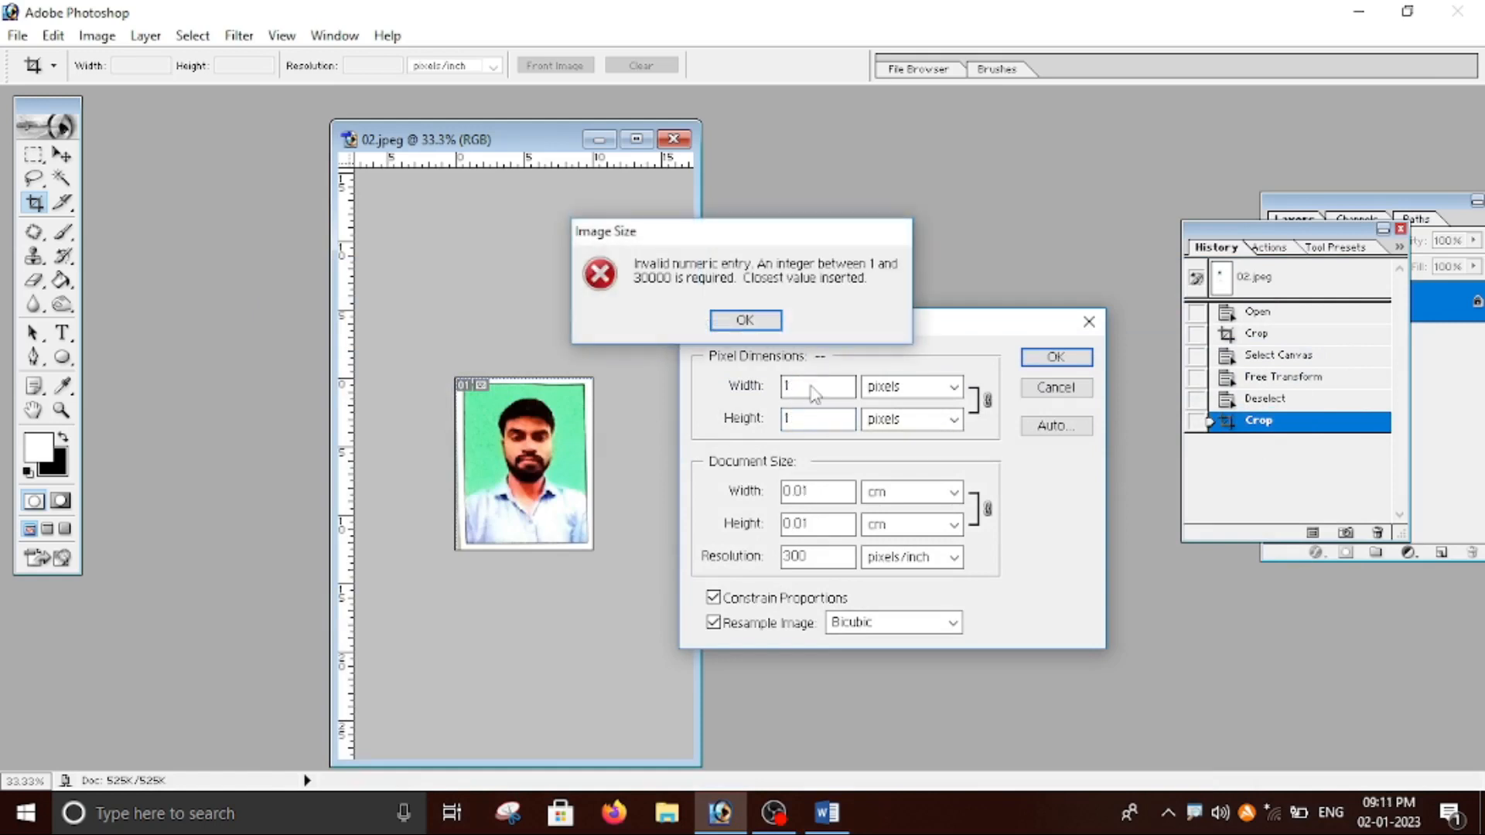
left_click(754, 322)
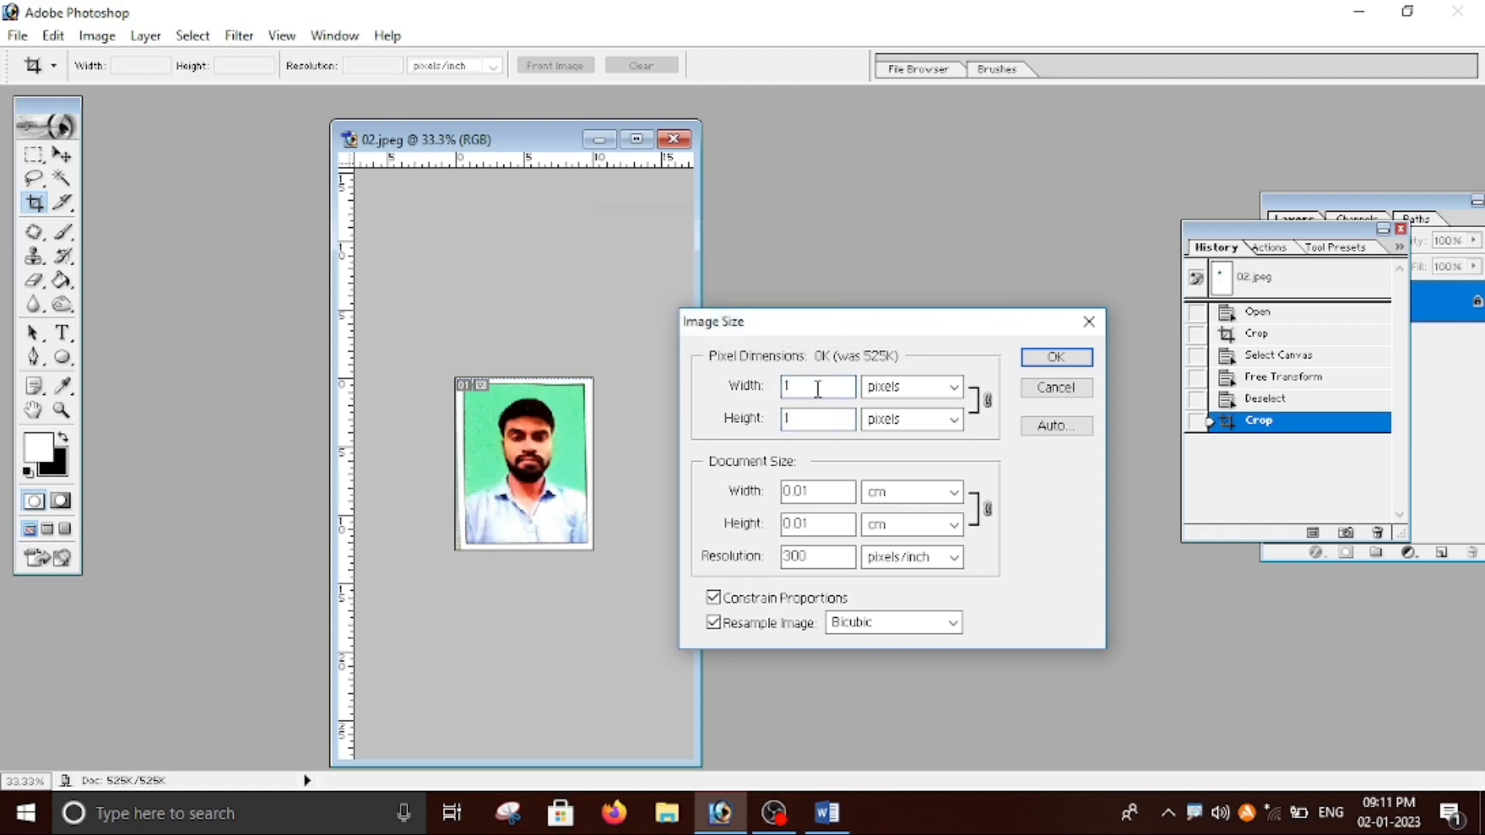
type("00")
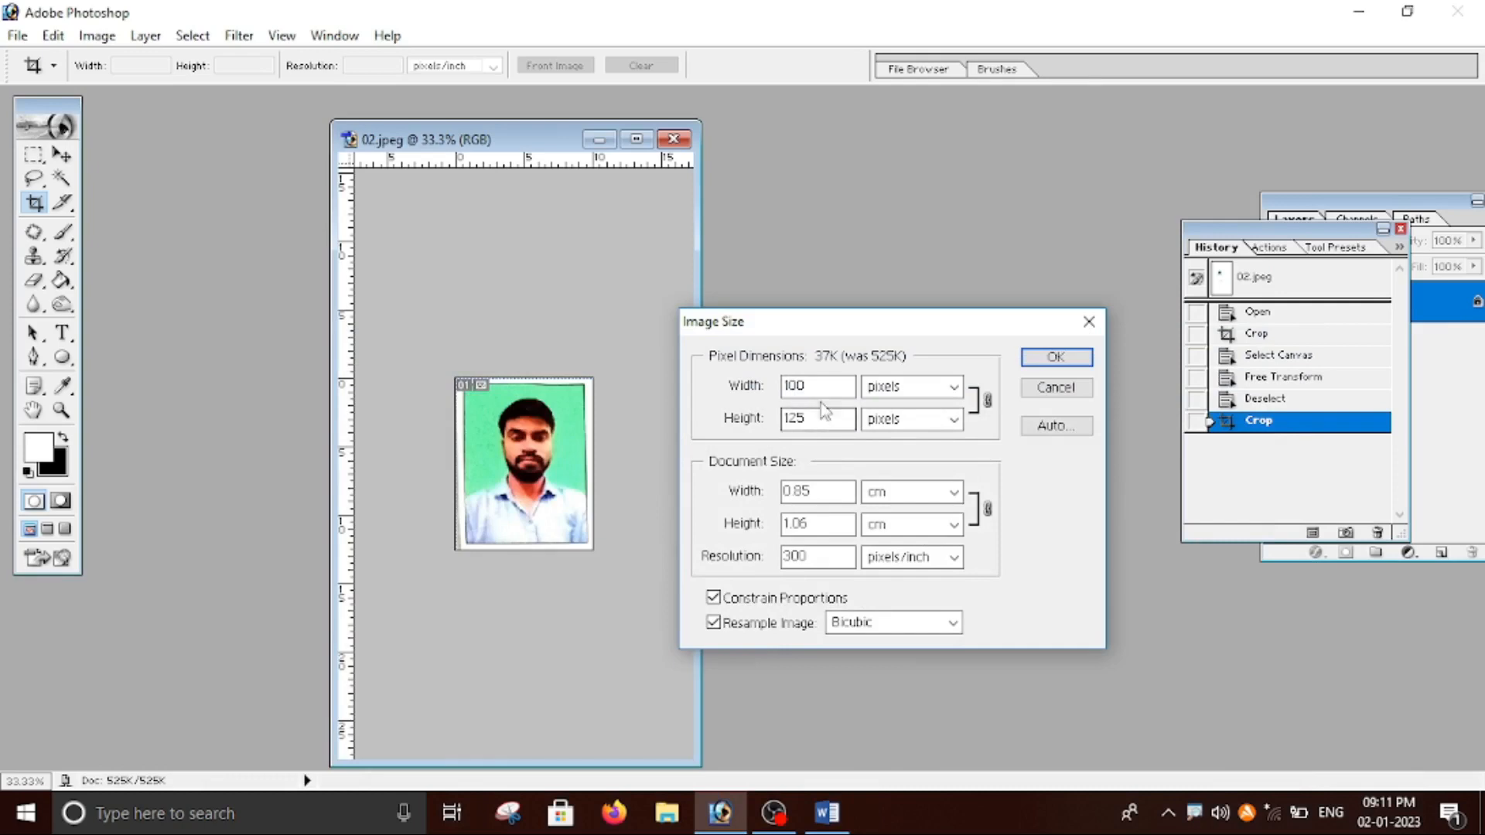
Check the required photo height in Word, turn off Constrain Proportions, set the height to 150 pixels and apply the resize.
left_click(828, 810)
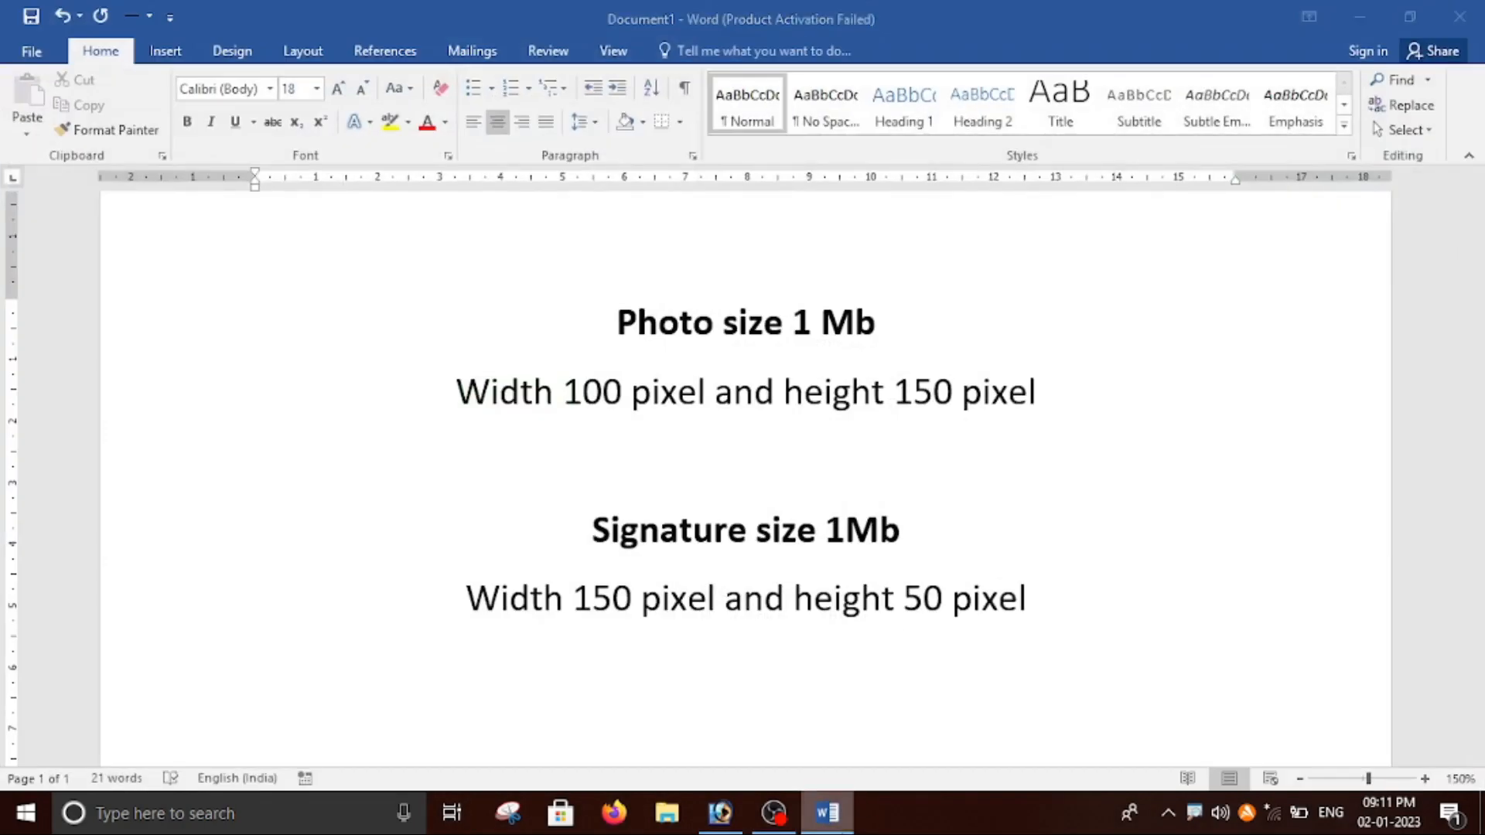
left_click(720, 811)
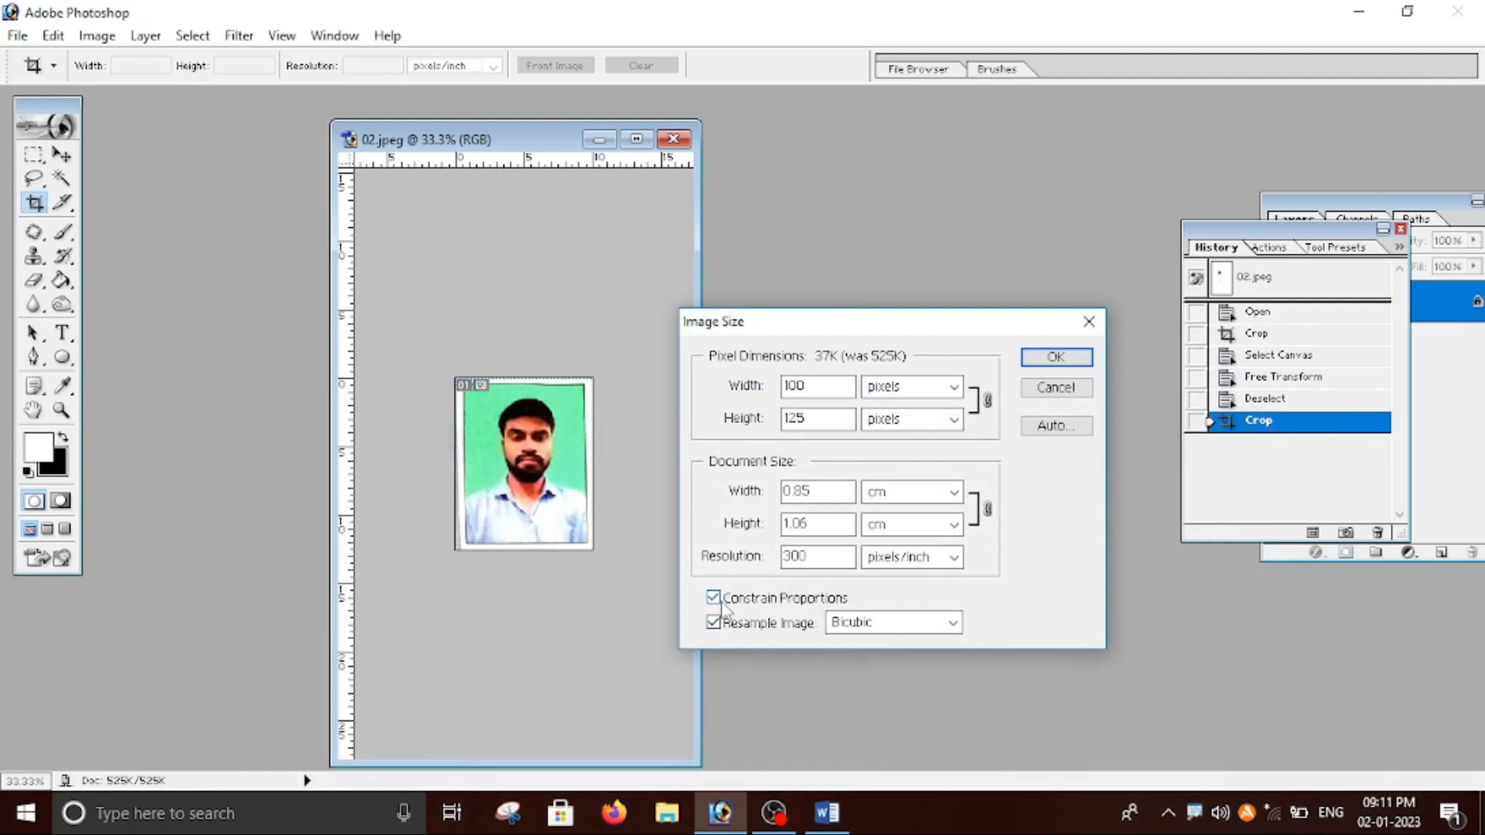
left_click(714, 599)
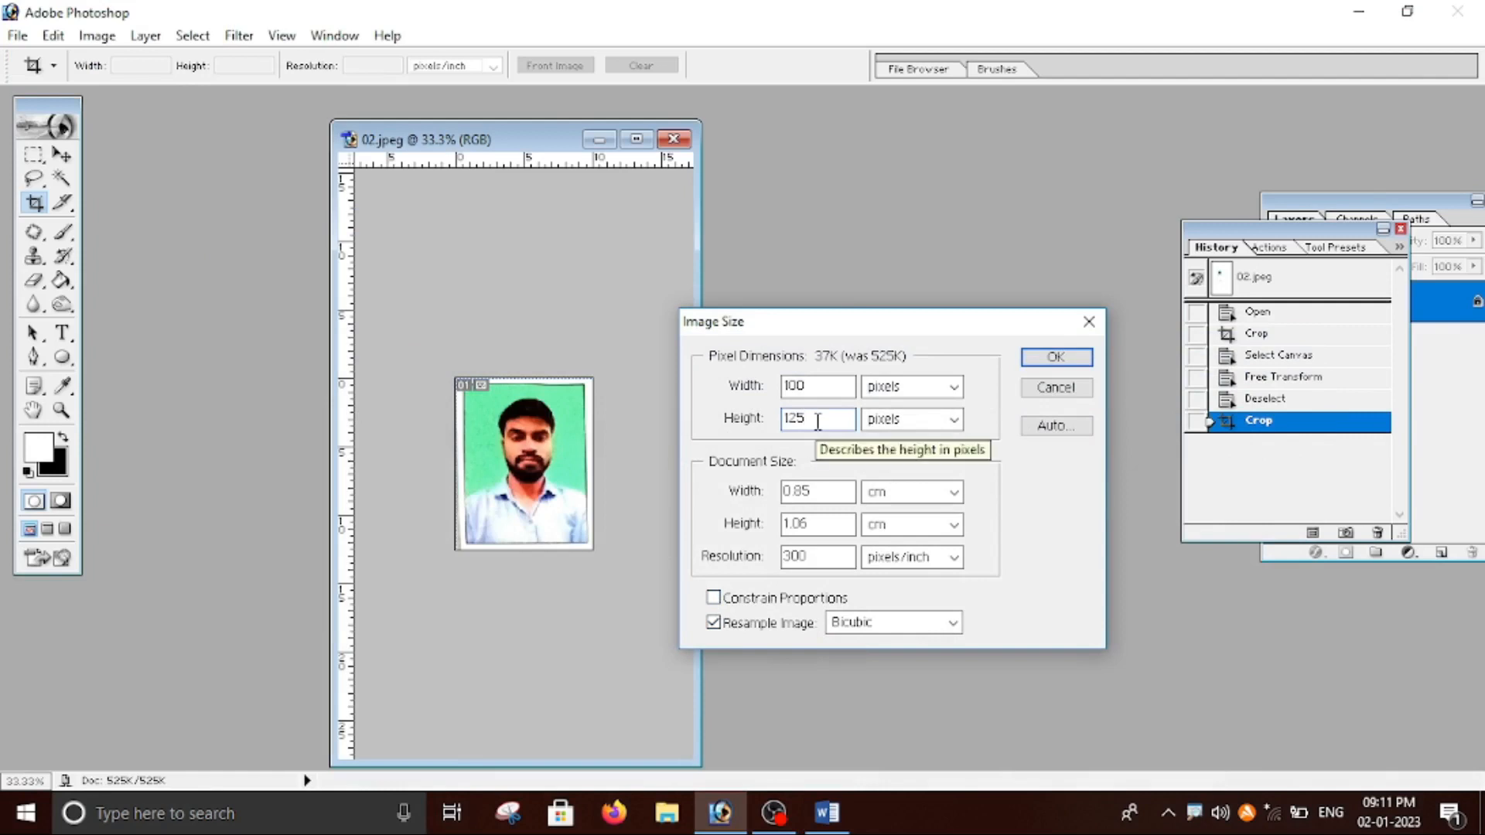
key("BackSpace")
key("BackSpace")
key("BackSpace")
type("150")
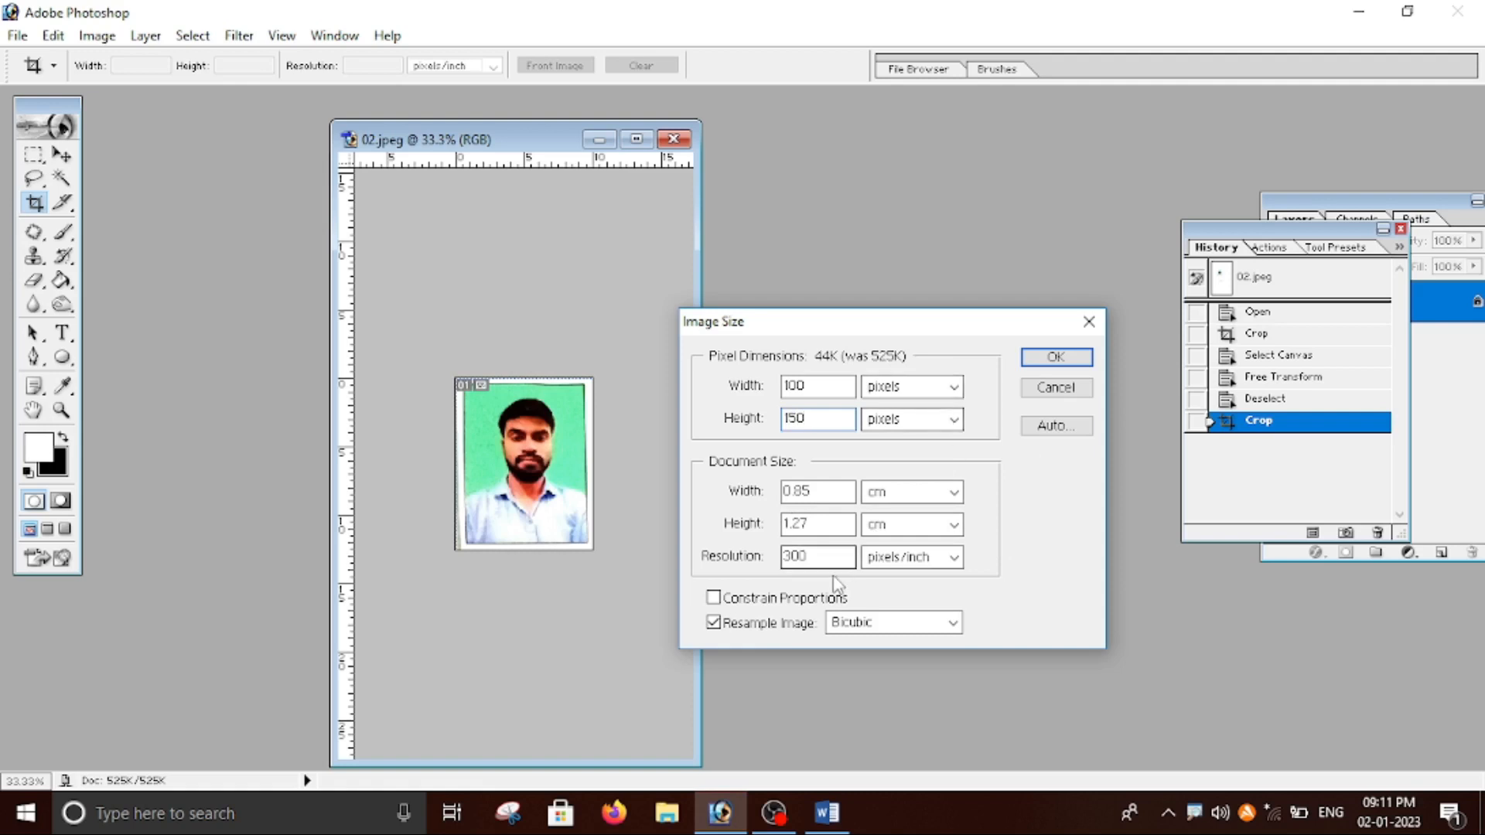
left_click(1055, 358)
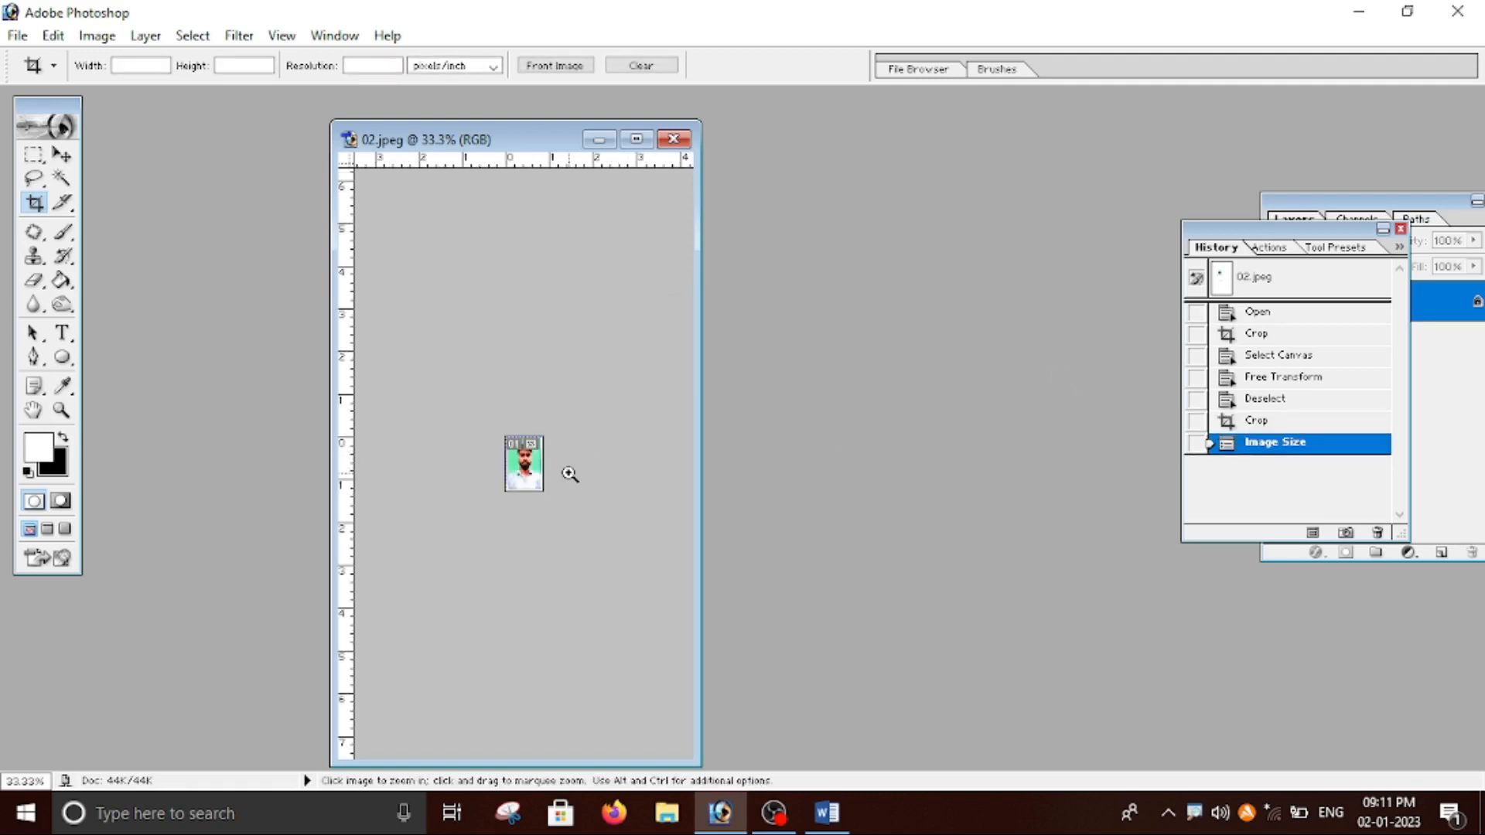
Save the resized photo to the Desktop as a JPEG file named "edit pic" with maximum quality 12 and the Baseline ("Standard") format.
key("ctrl+plus")
key("ctrl+plus")
left_click(17, 36)
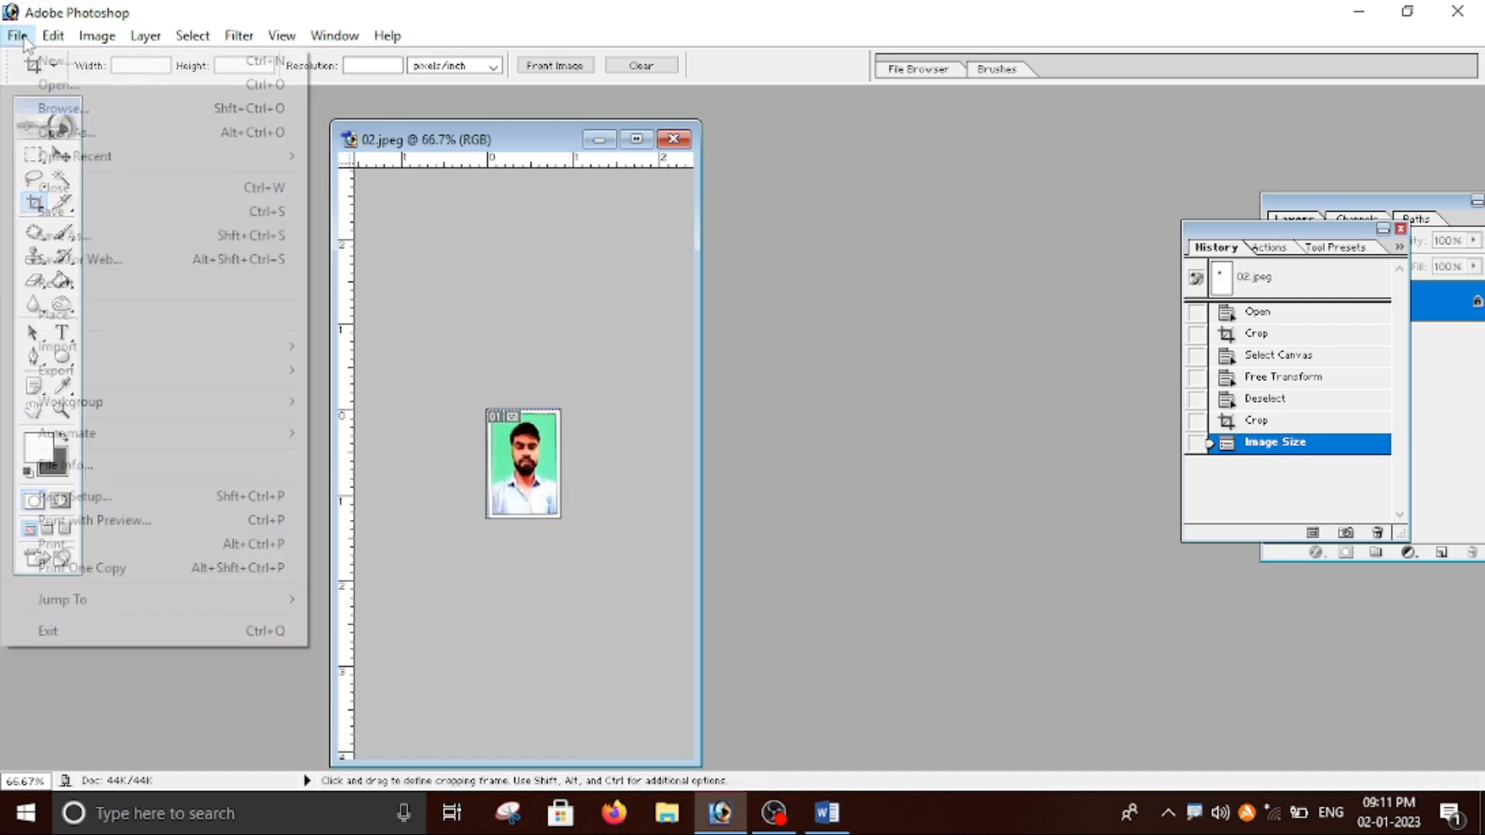
left_click(78, 236)
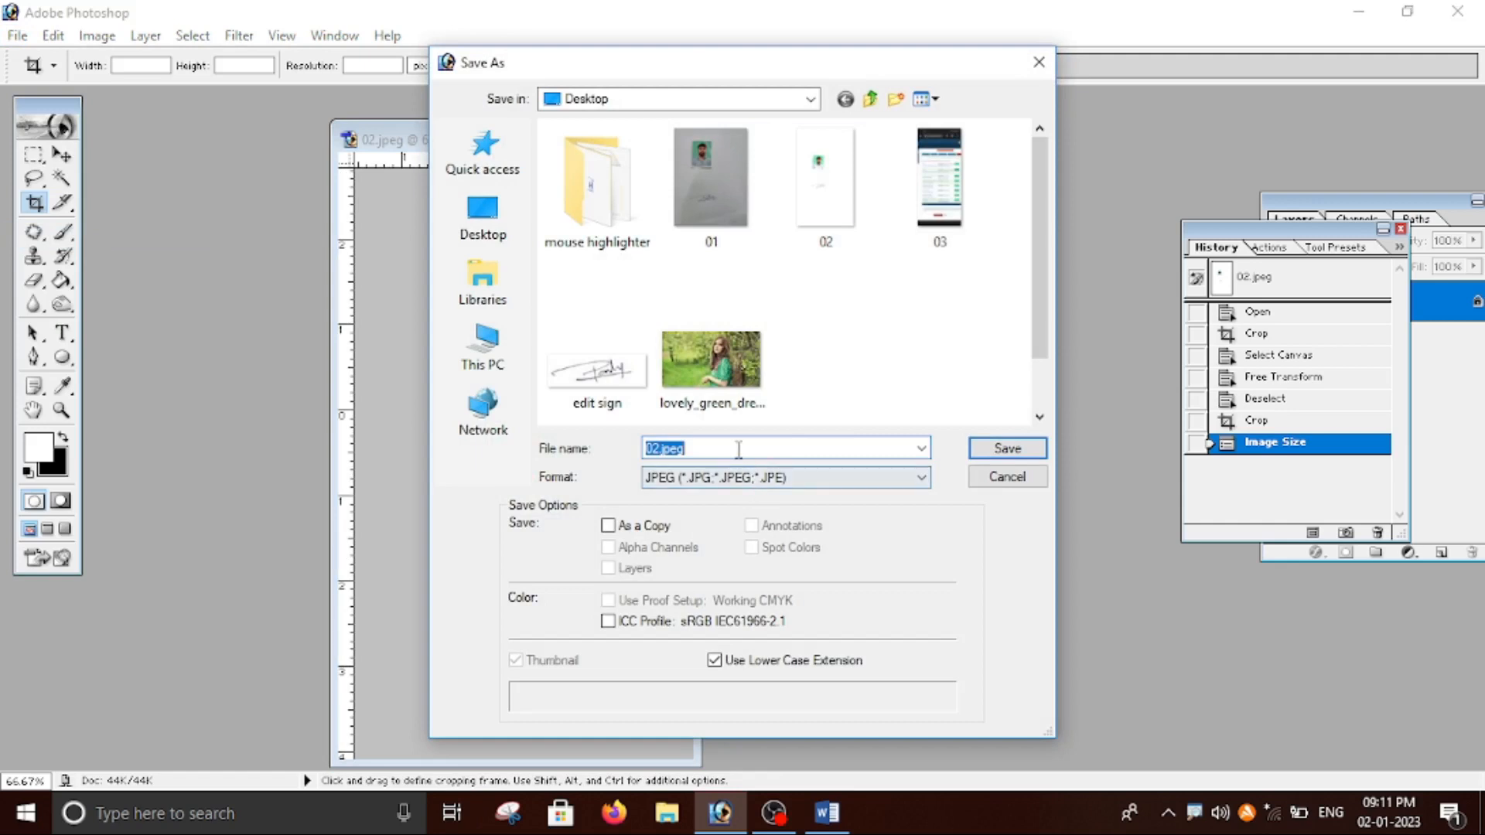
key("BackSpace")
type("edit pic")
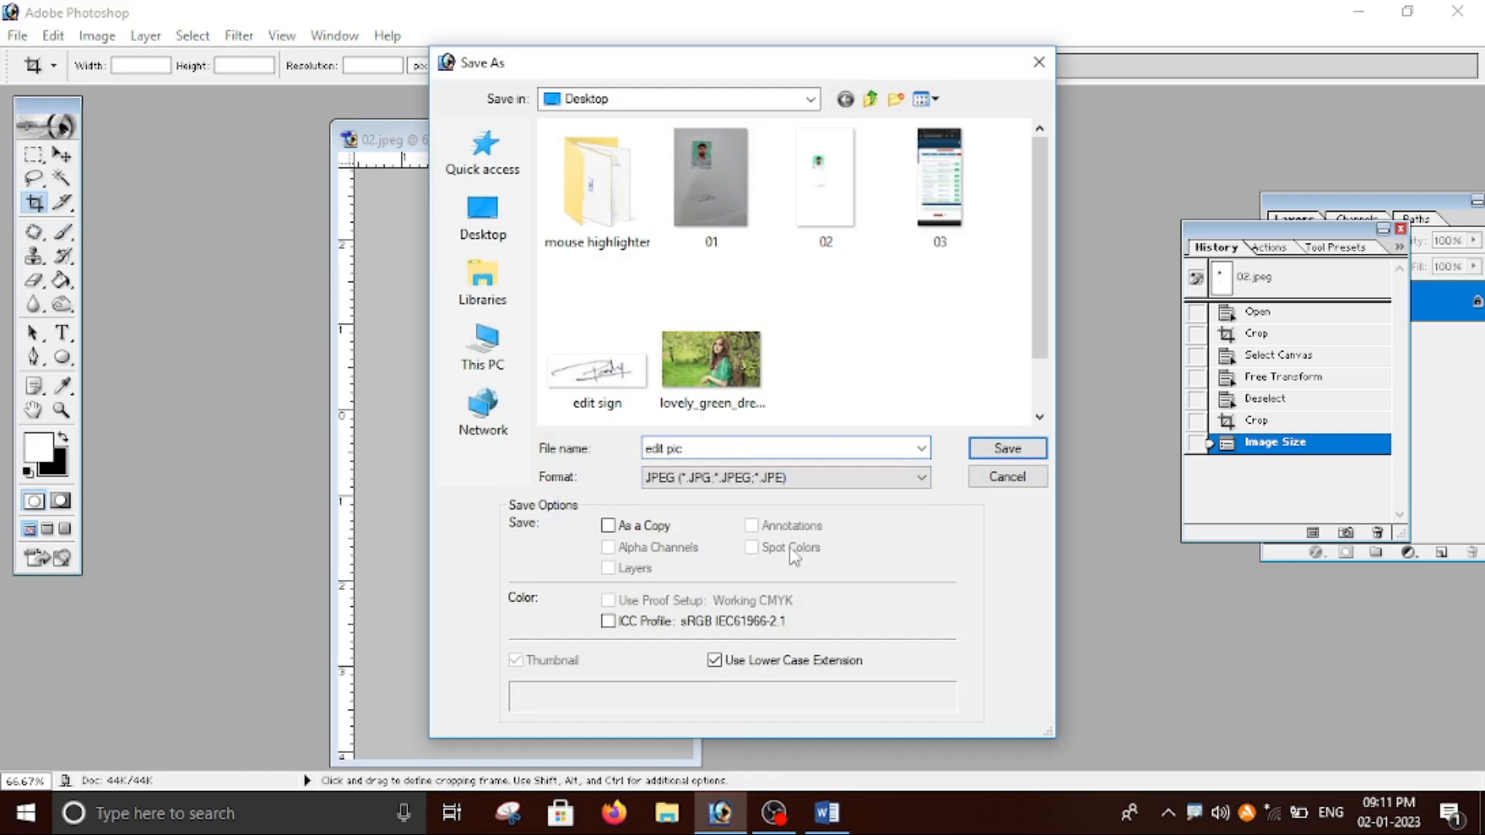
left_click(731, 480)
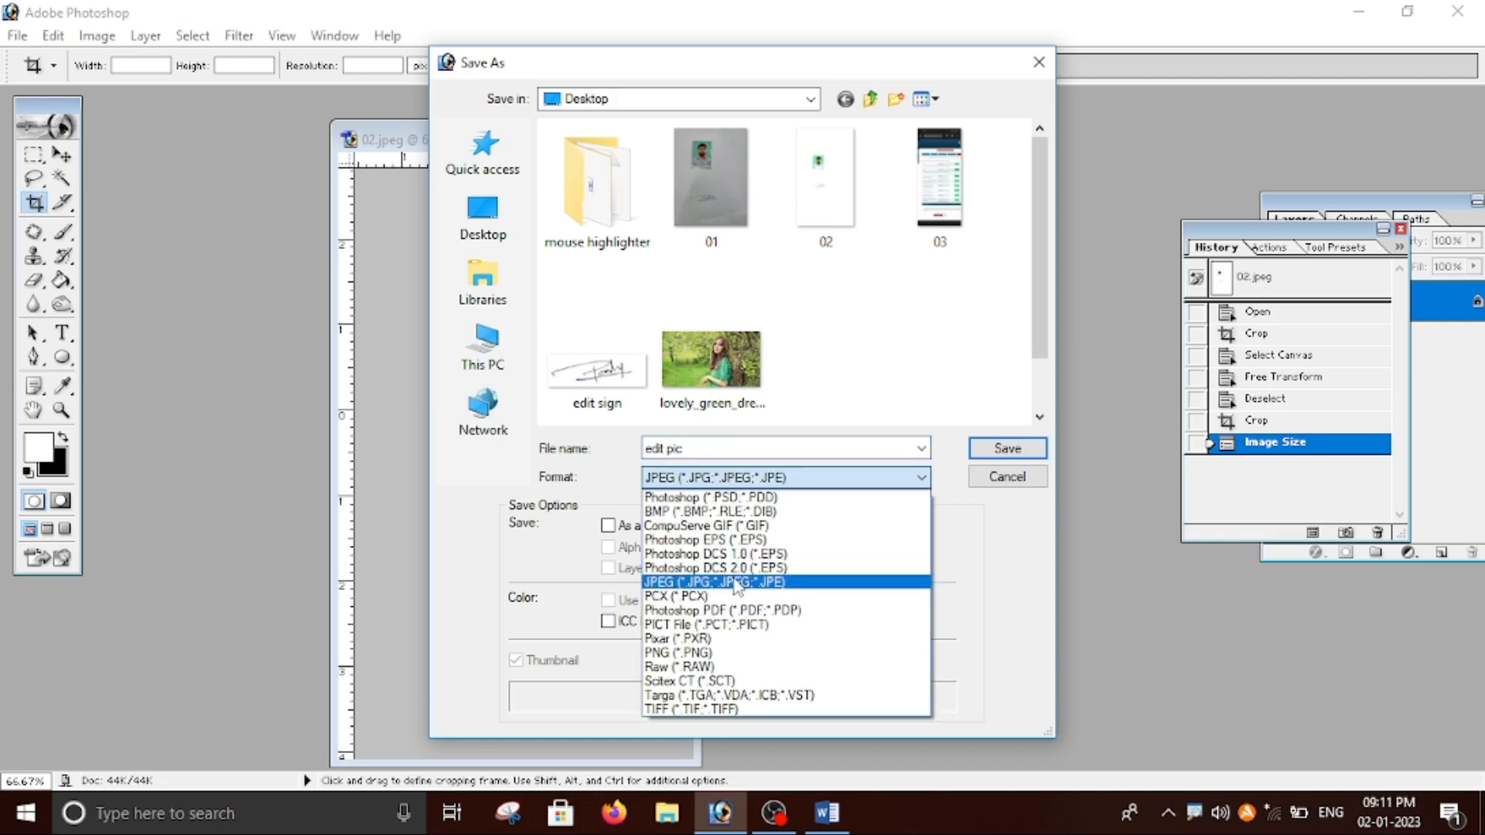
left_click(737, 582)
left_click(1010, 449)
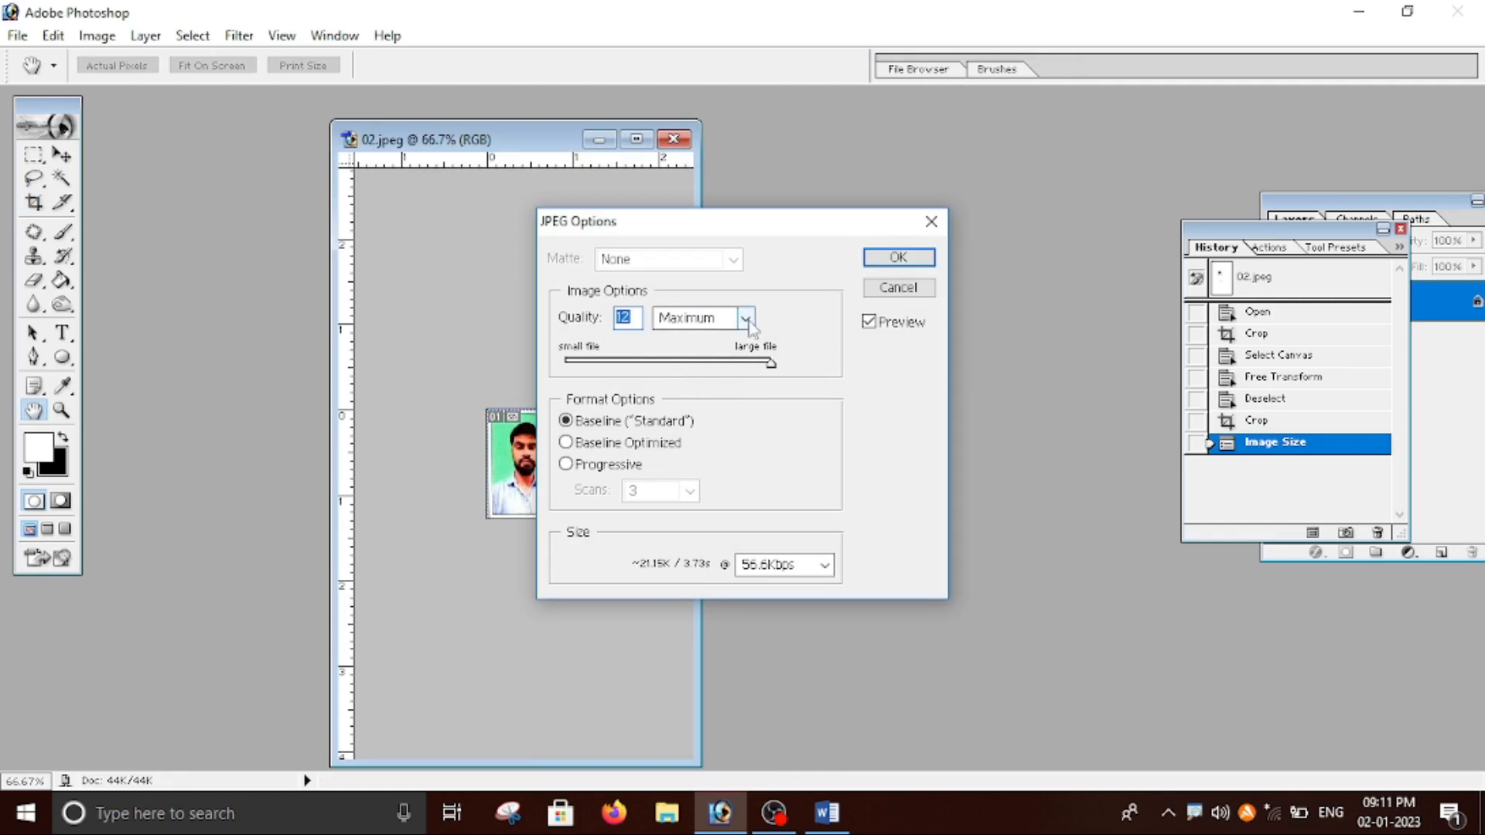
left_click(898, 258)
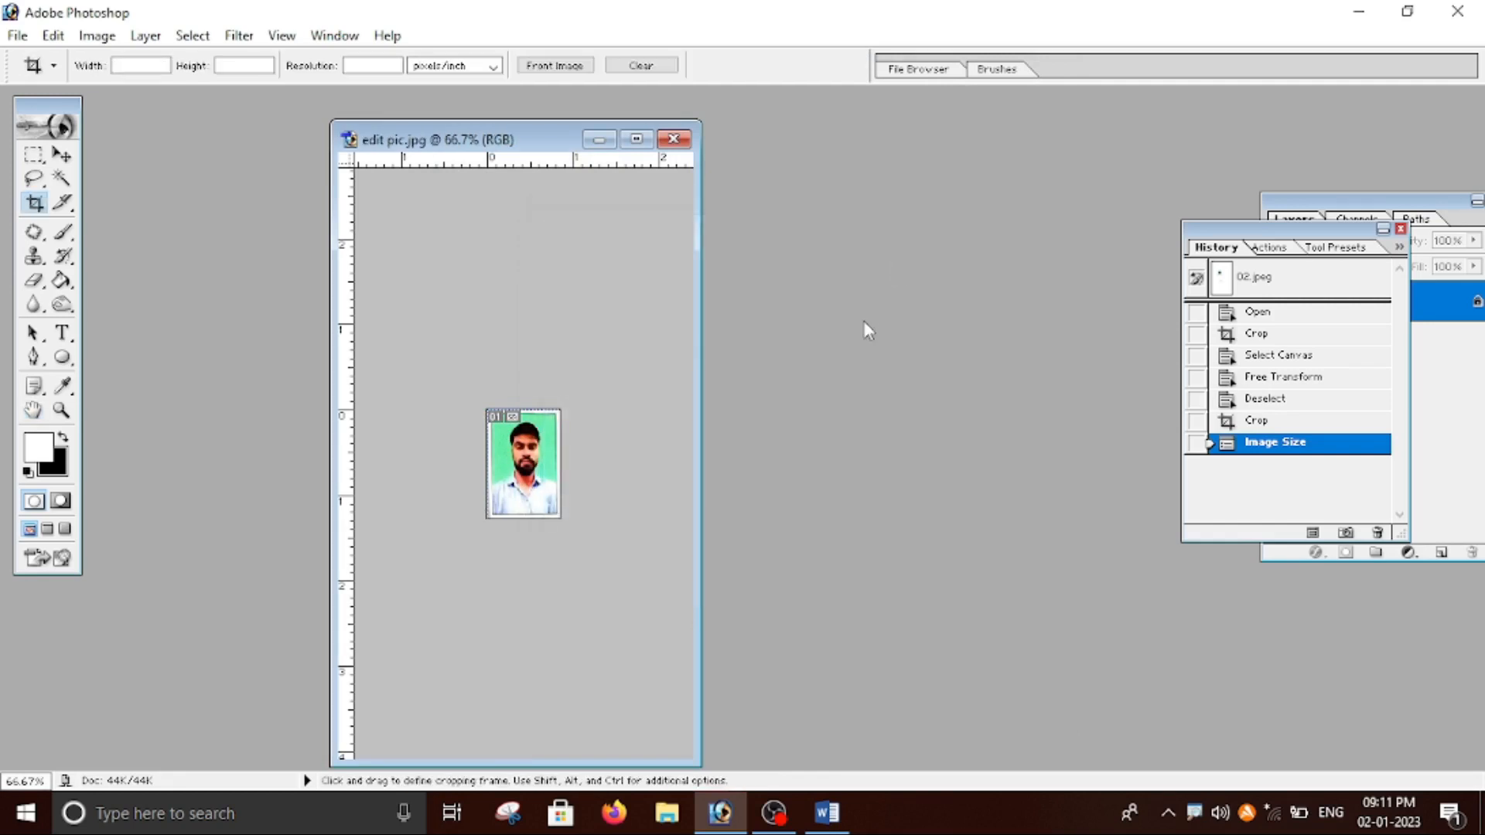
Minimize Photoshop and move the "edit pic" file on the desktop to the empty area near "edit sign".
left_click(1358, 11)
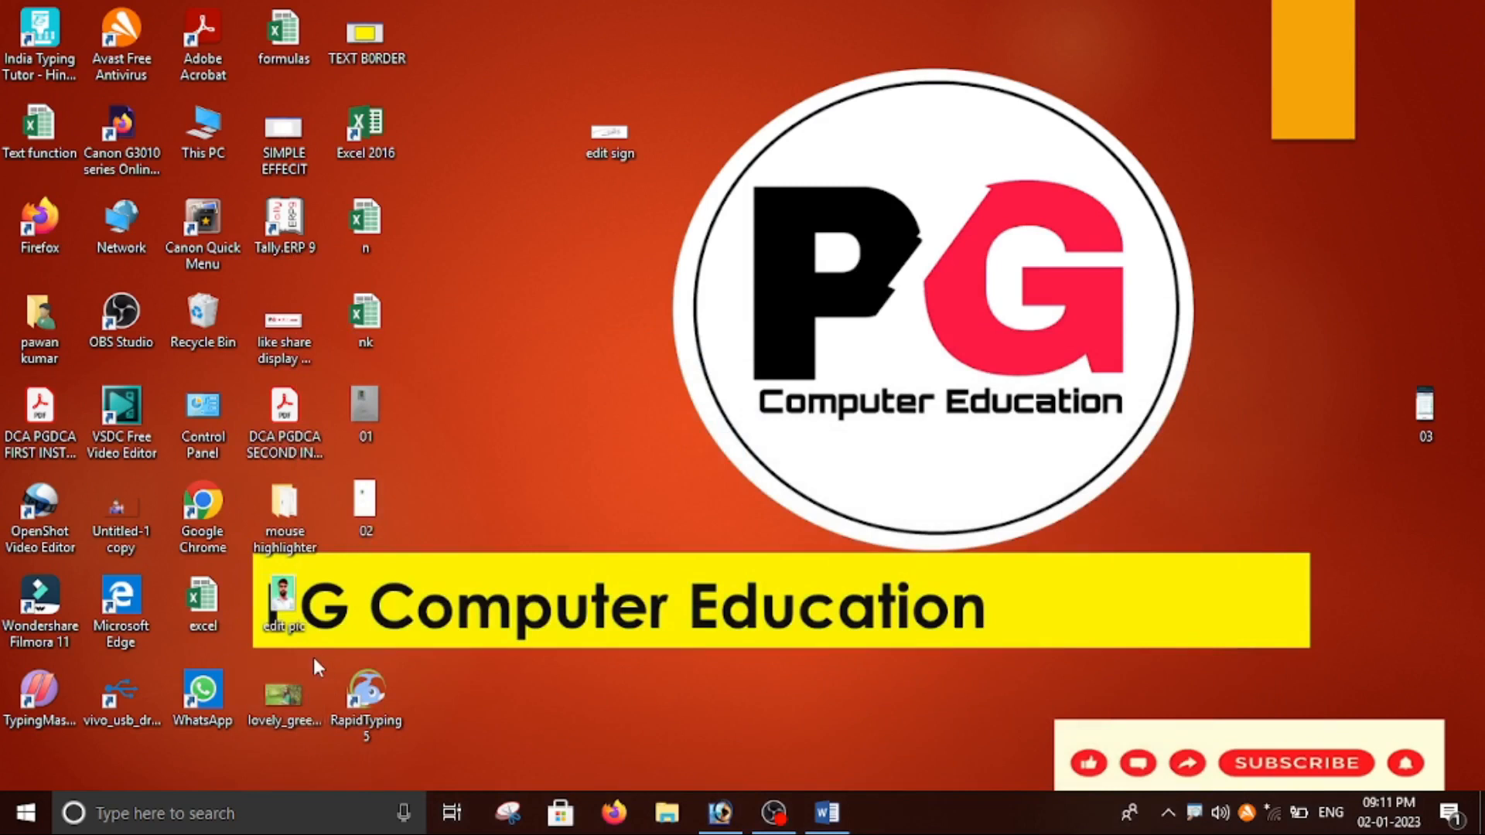
left_click_drag(313, 658, 556, 267)
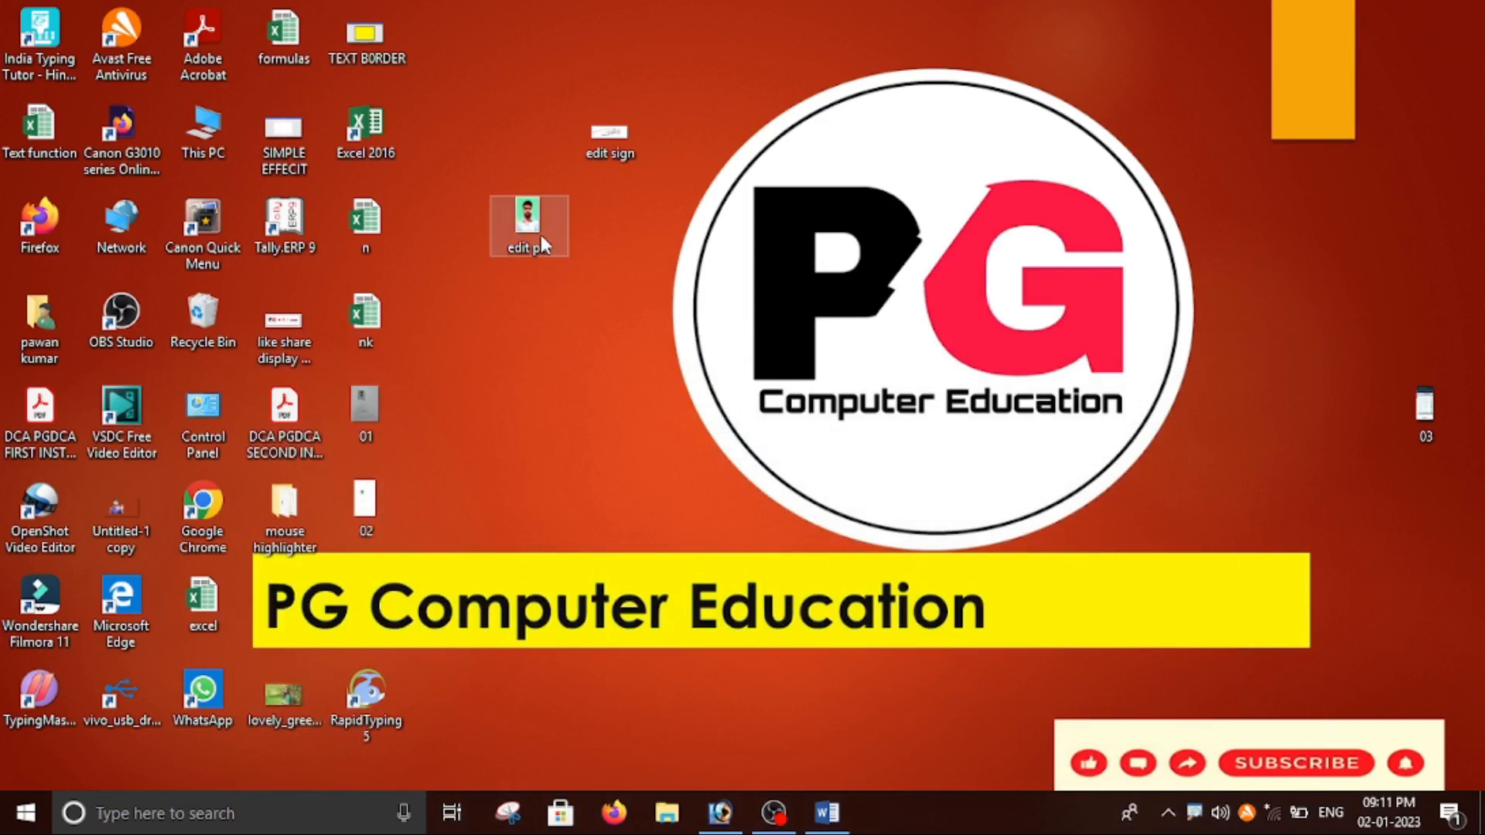